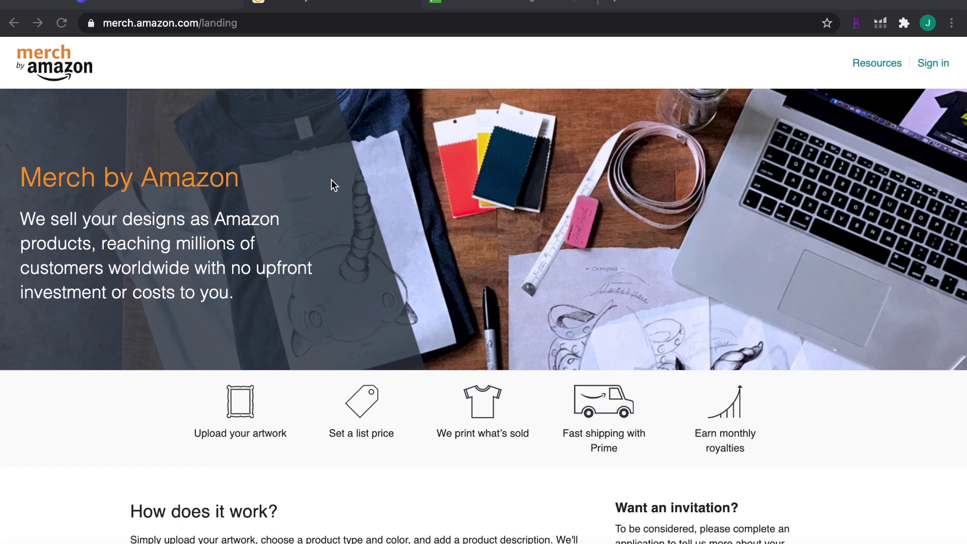
Switch to Pixabay, search for "Unicorn" images and open the illustration of the standing white unicorn with a pink mane.
click(485, 5)
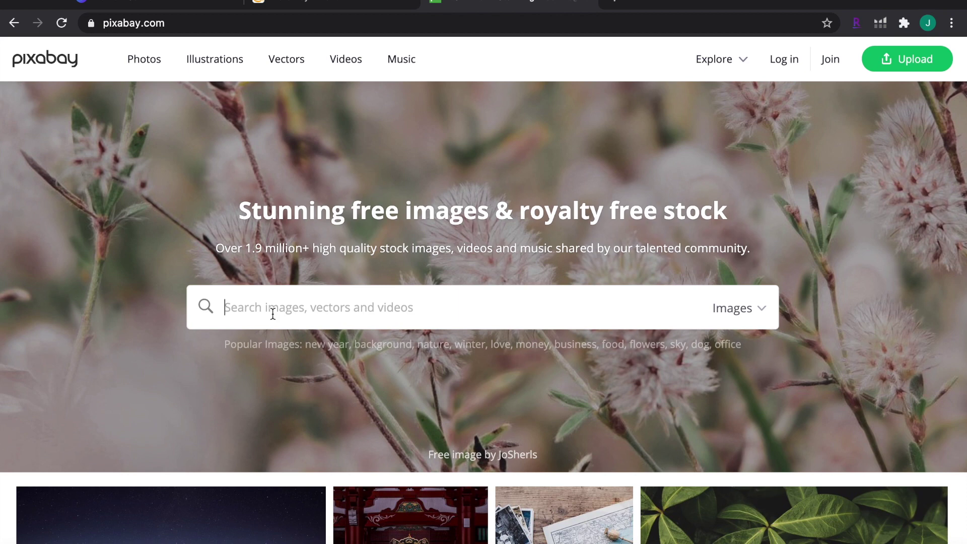
text(Unicorn)
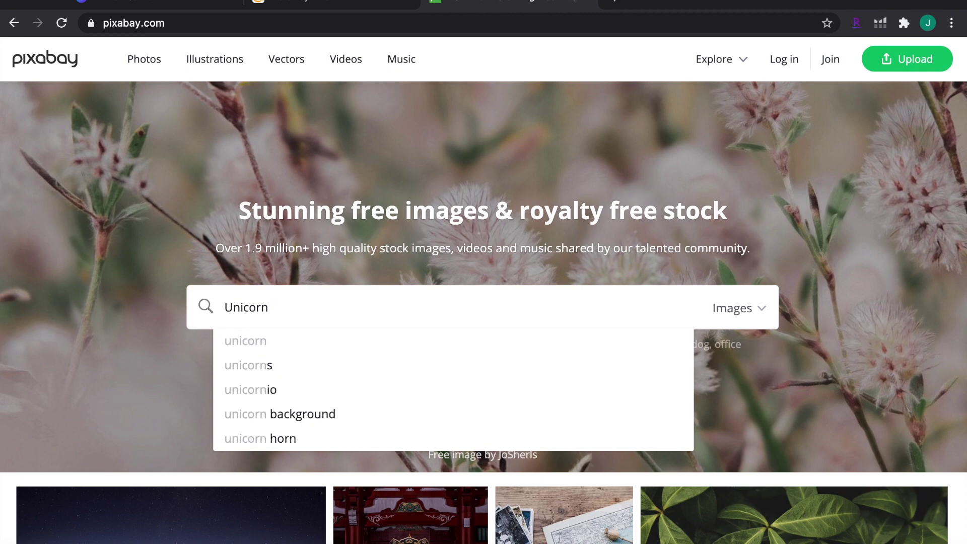
key(Return)
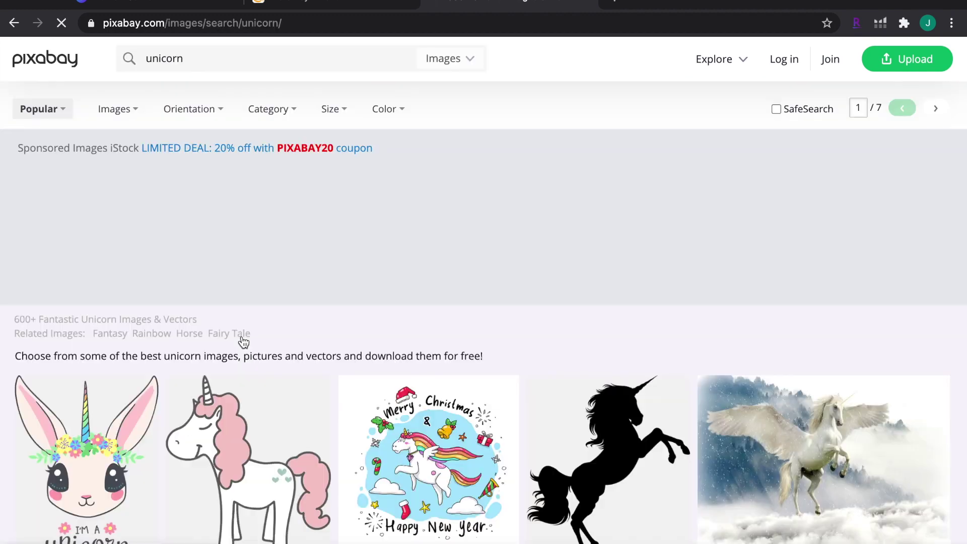
scroll(432, 387, down, 3)
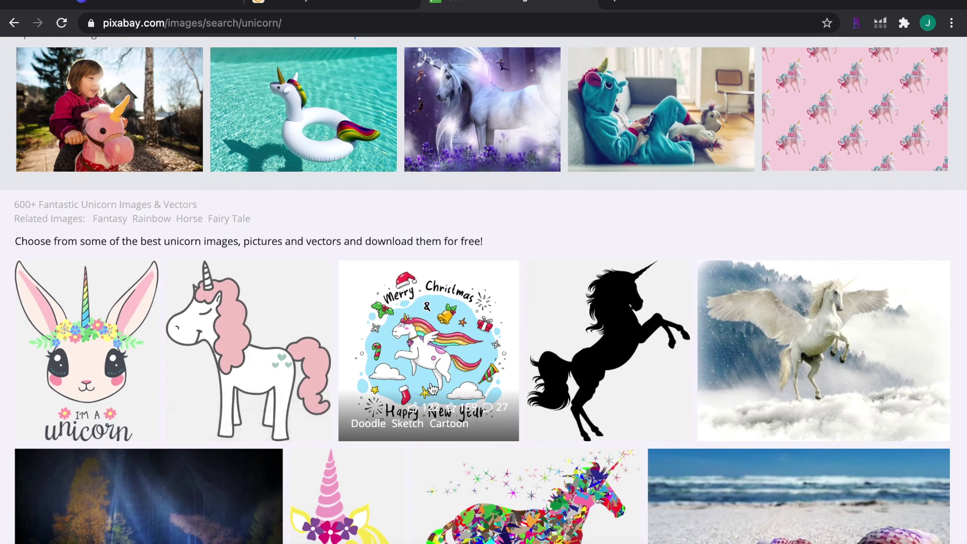
click(270, 345)
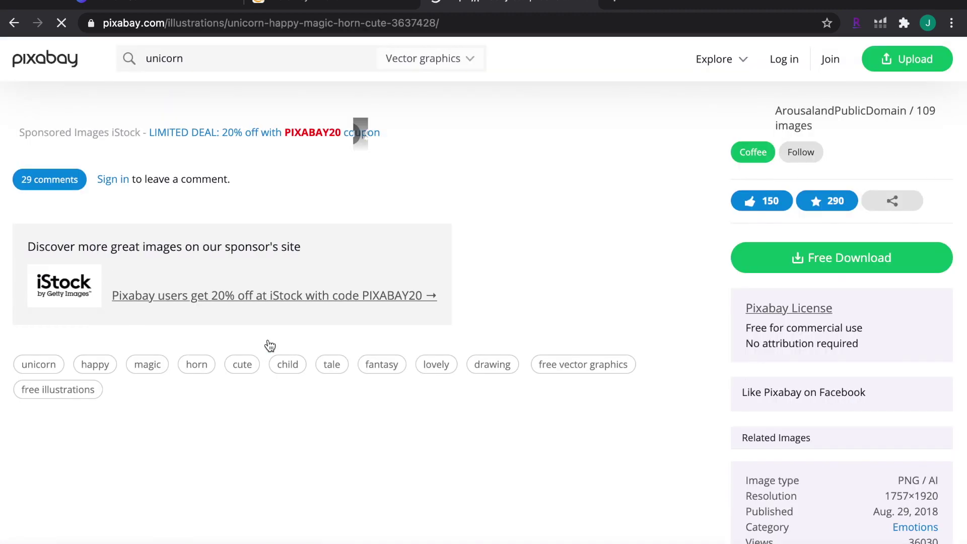
Download the unicorn illustration as a 1171×1280 PNG, completing the robot check.
scroll(381, 341, down, 3)
scroll(382, 341, up, 3)
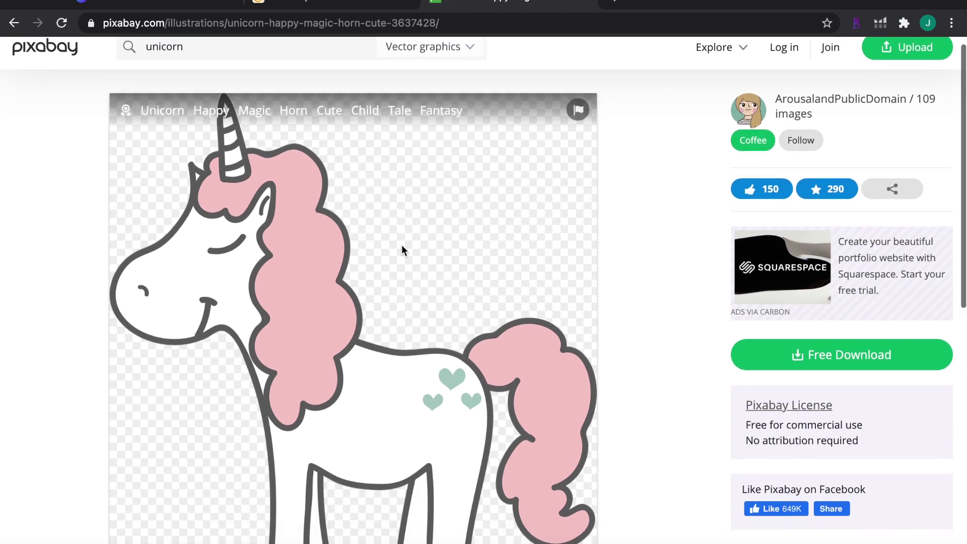
click(794, 366)
click(798, 488)
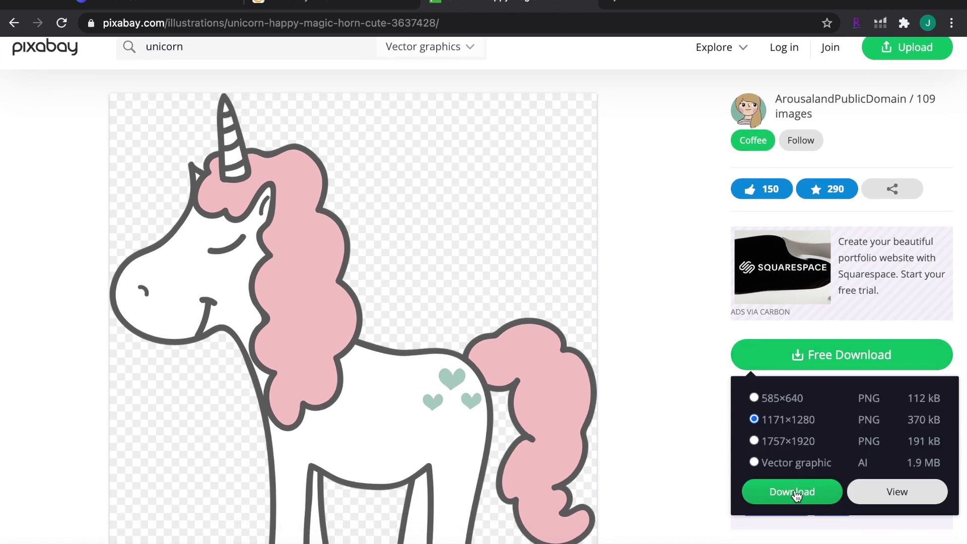
click(395, 332)
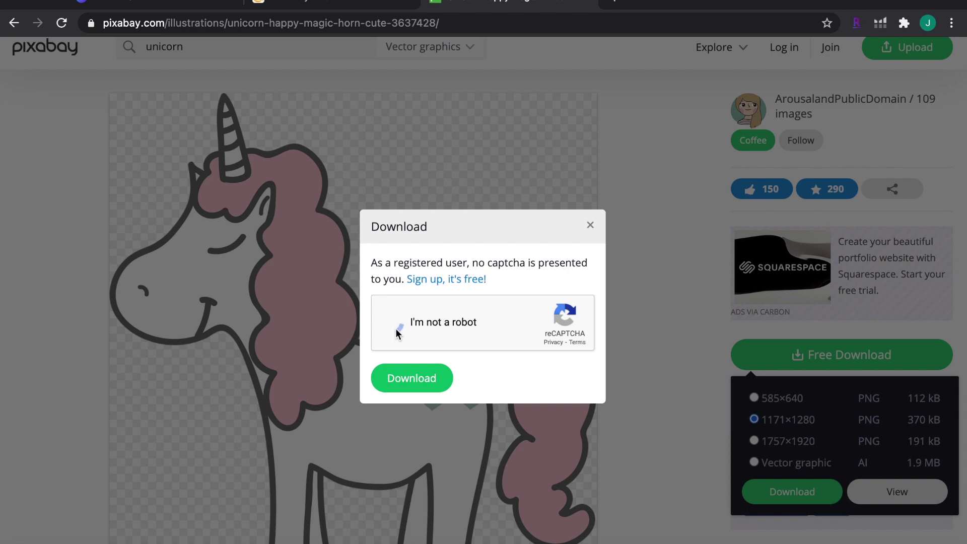
click(413, 379)
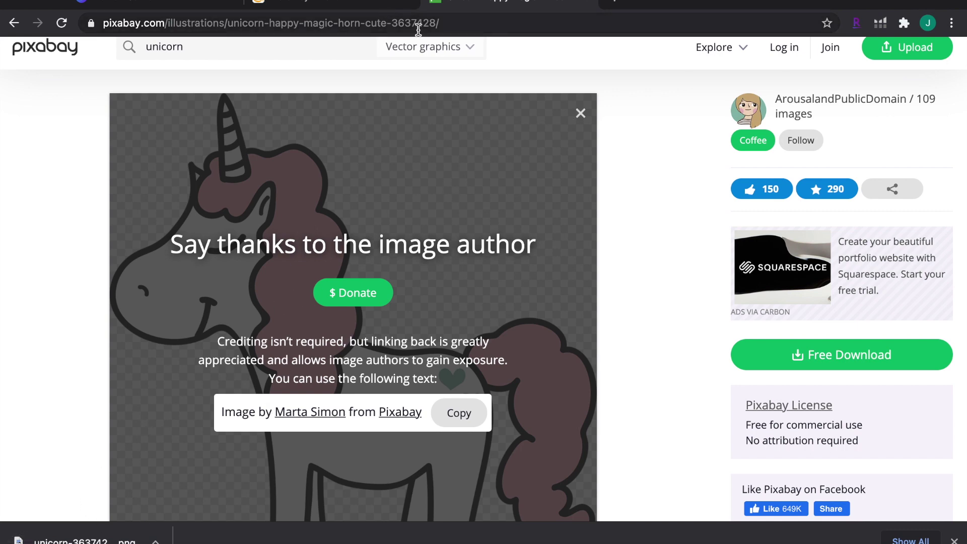
Search Pixabay's vector graphics for "rainbow" in place of the unicorn search.
scroll(324, 167, up, 1)
double_click(193, 59)
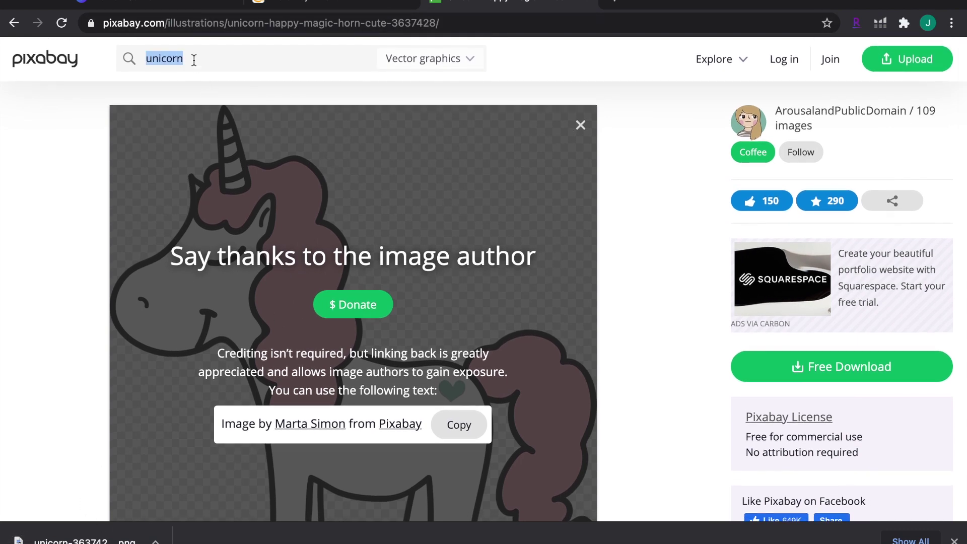
text(rainbow)
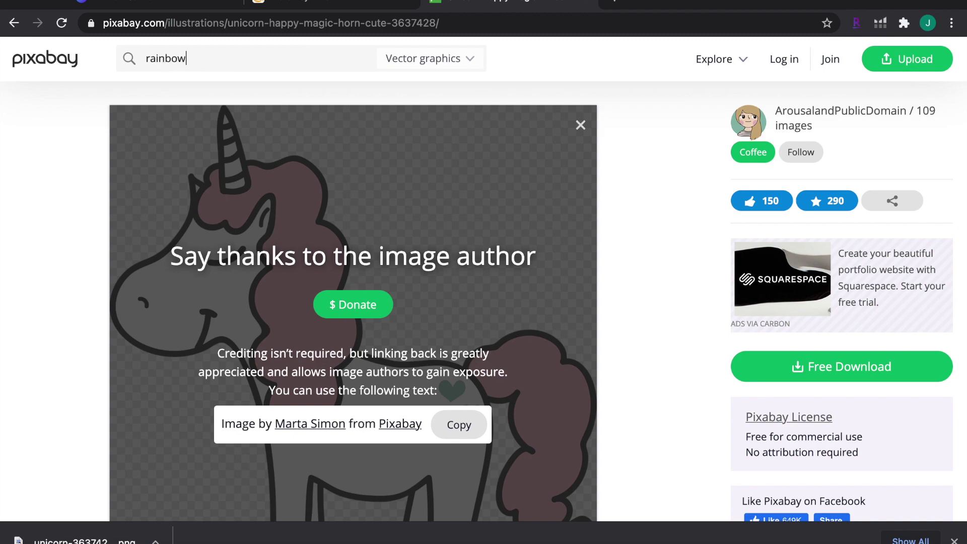
key(Return)
Browse the rainbow results and open the plain rainbow arch without clouds on a transparent background.
scroll(231, 350, down, 2)
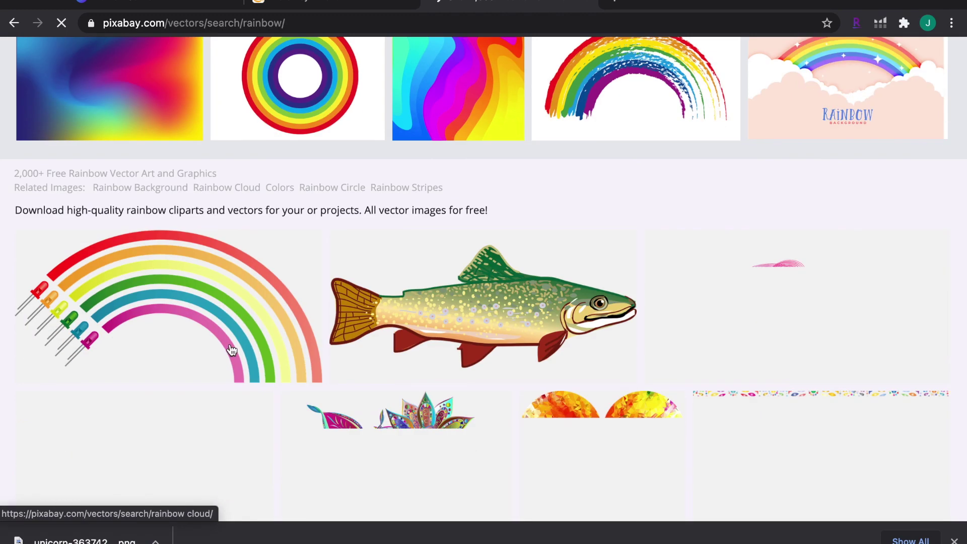
scroll(232, 350, down, 6)
scroll(231, 348, down, 7)
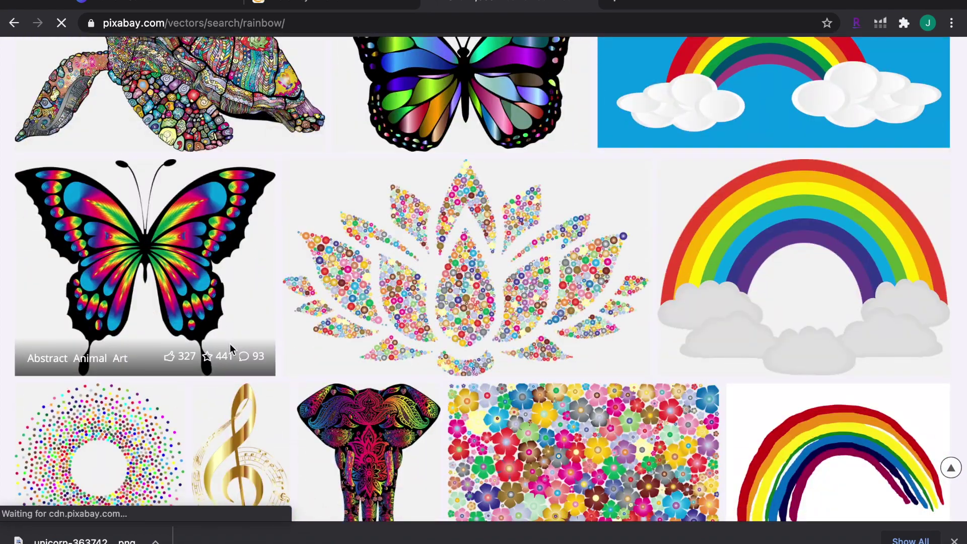
scroll(766, 442, down, 6)
scroll(767, 441, up, 15)
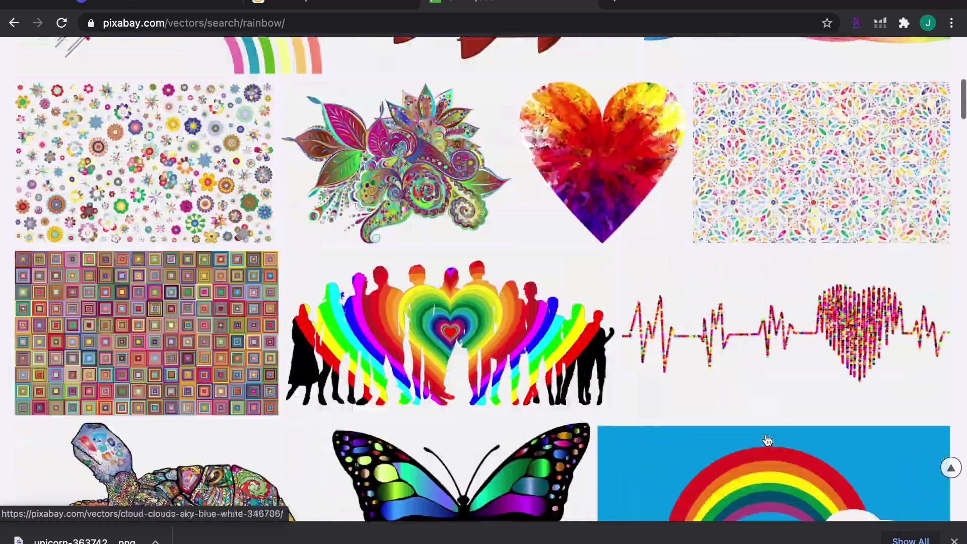
scroll(766, 440, up, 9)
scroll(739, 467, down, 1)
scroll(739, 467, down, 12)
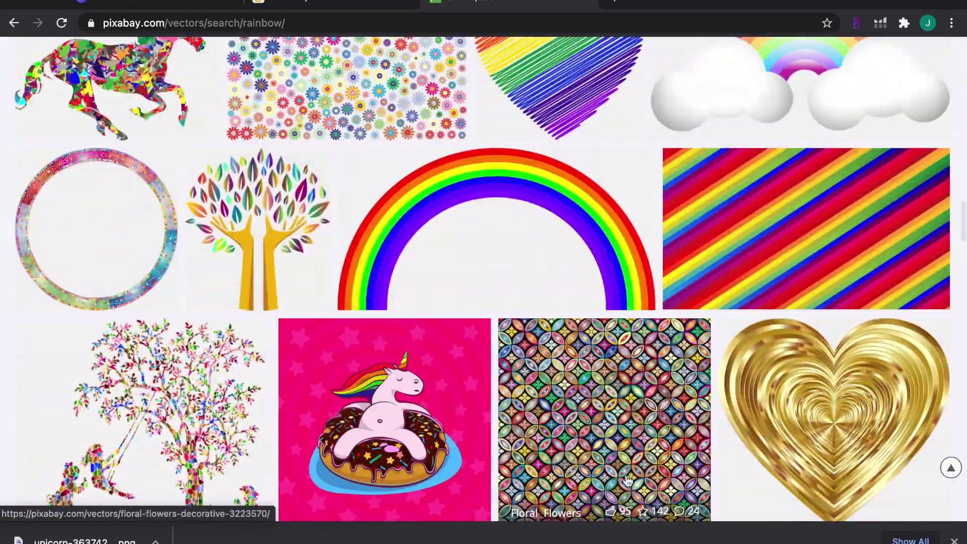
click(504, 236)
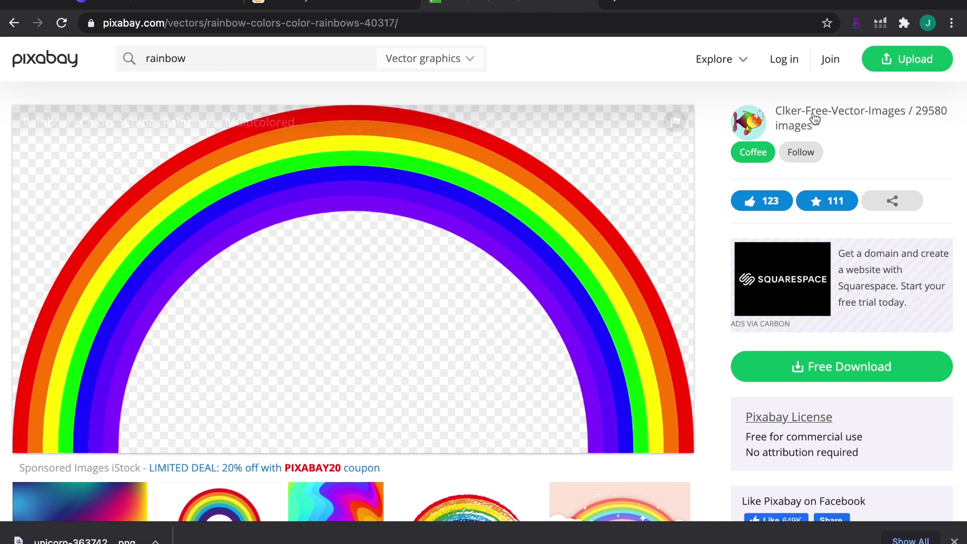
Download the rainbow arch as a 1280×654 PNG, completing the robot check.
click(809, 366)
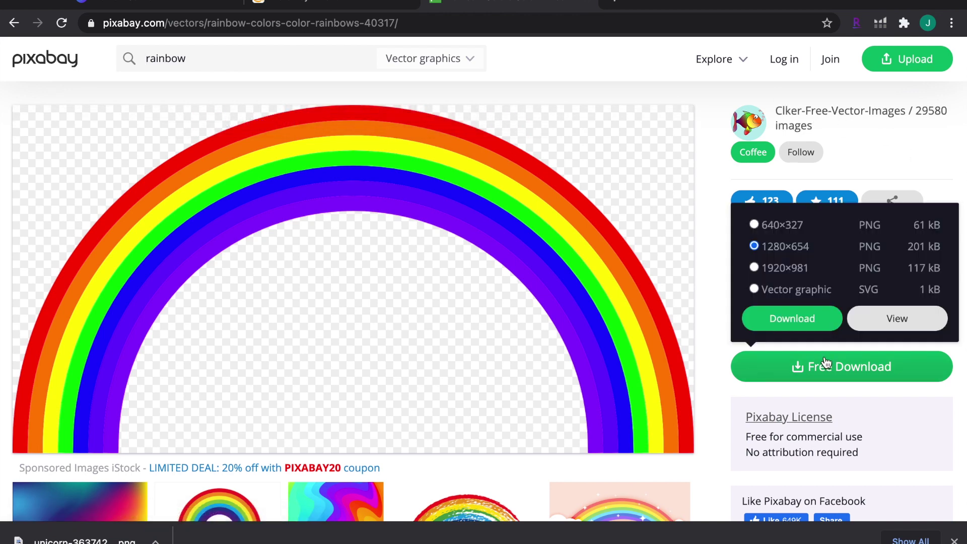
click(811, 322)
click(395, 301)
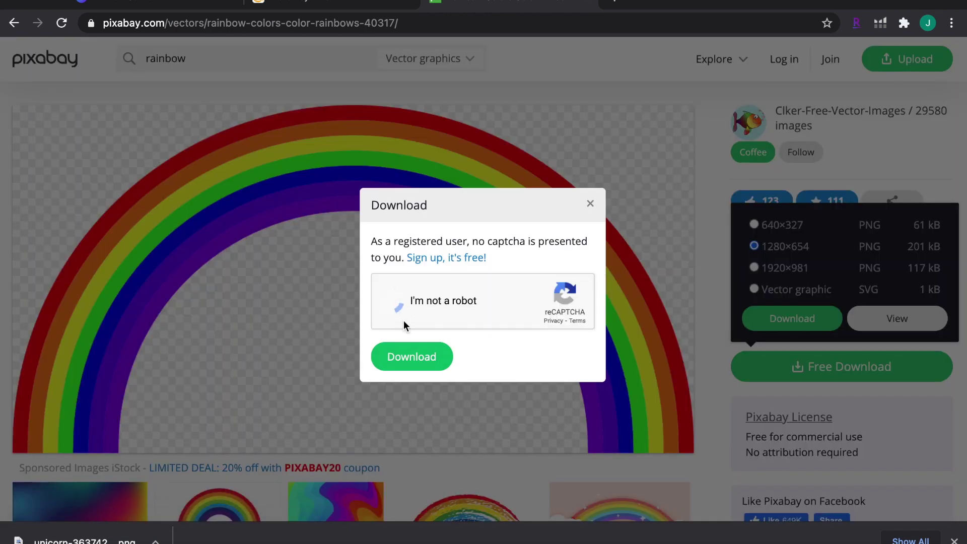
click(405, 356)
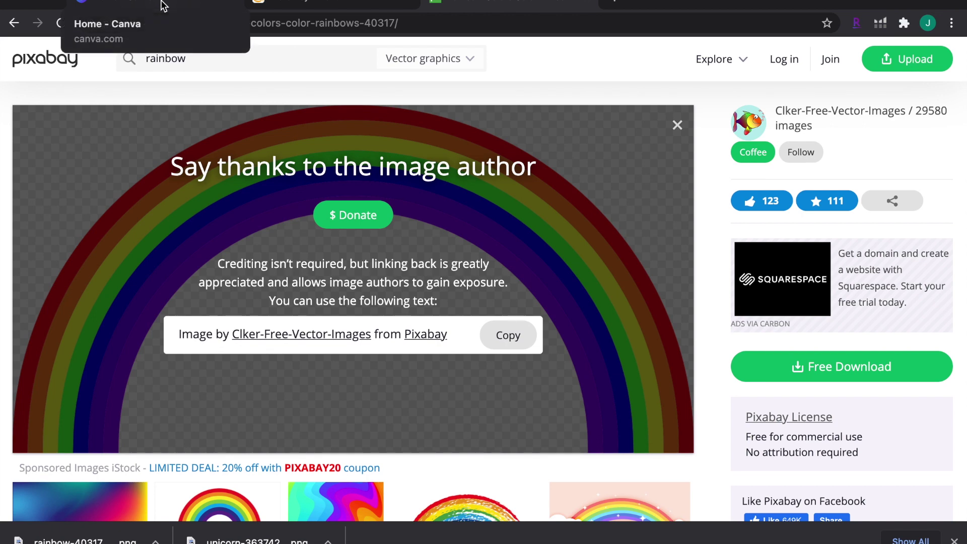
Switch to Canva, create a blank custom-size design of 4167 × 5000 px and dismiss the Rakuten cash-back pop-up.
click(162, 5)
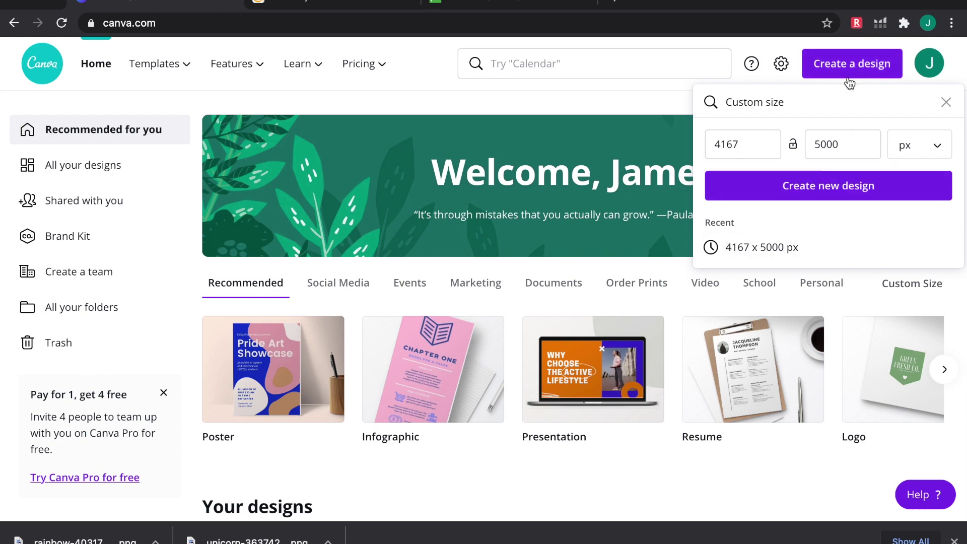
click(945, 102)
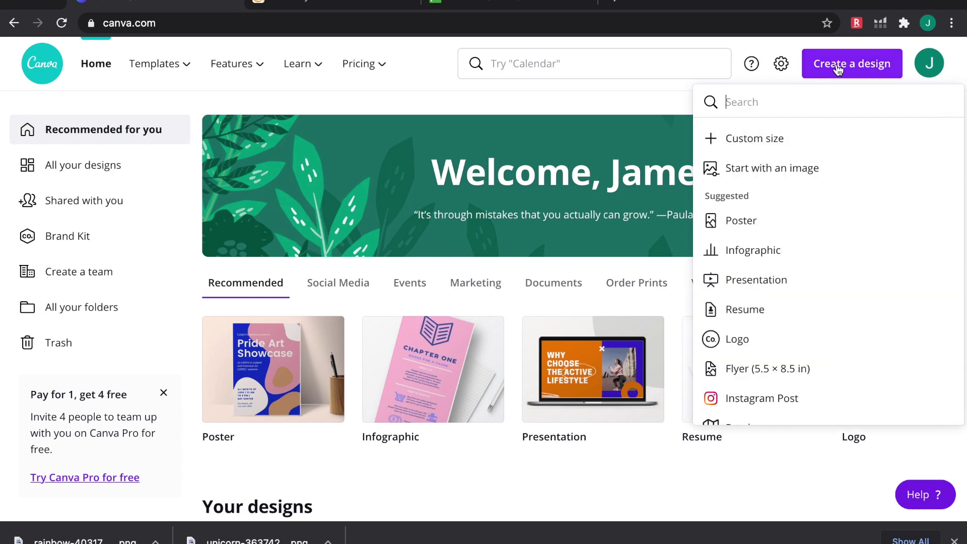
click(657, 104)
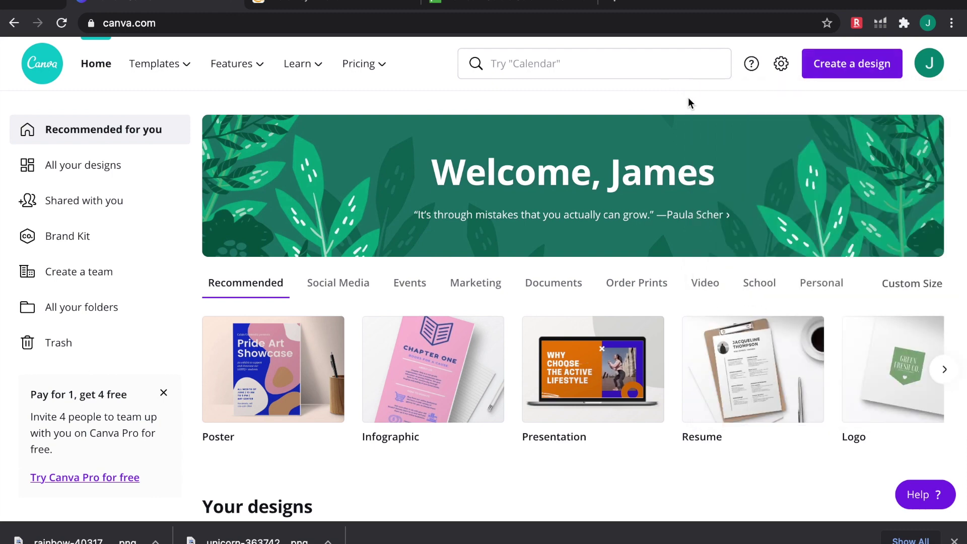
click(863, 74)
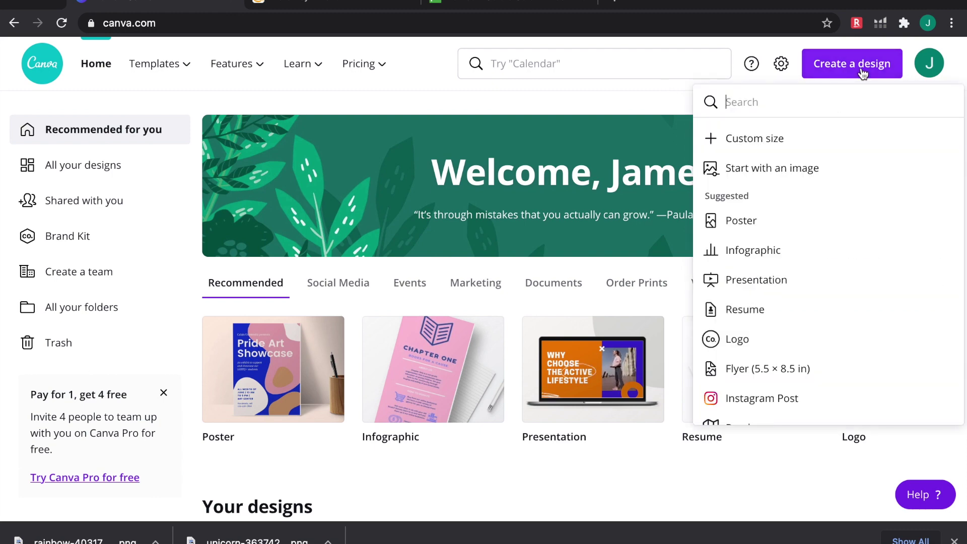
click(778, 137)
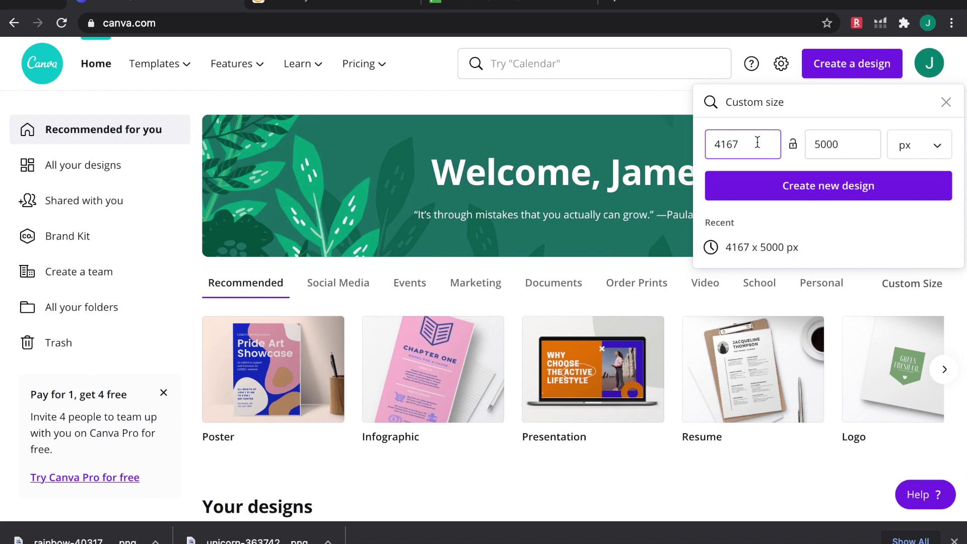
click(831, 191)
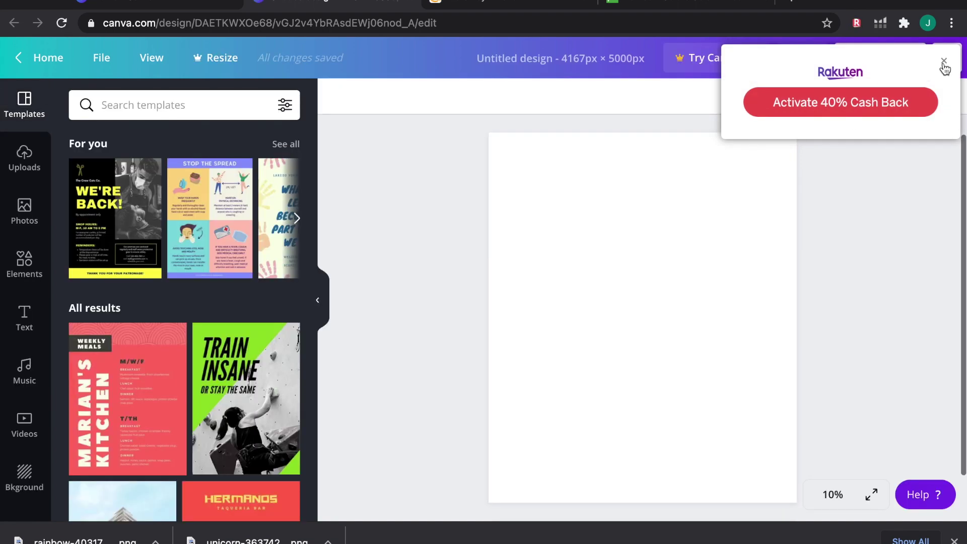
click(944, 60)
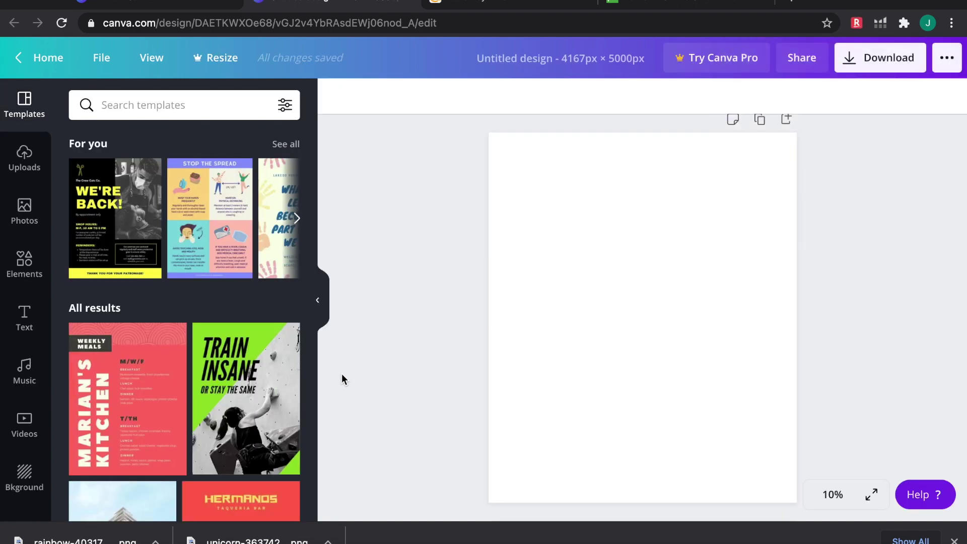
Add the downloaded unicorn PNG to the blank page, shrink it and place it near the page's centre.
drag(242, 540, 596, 309)
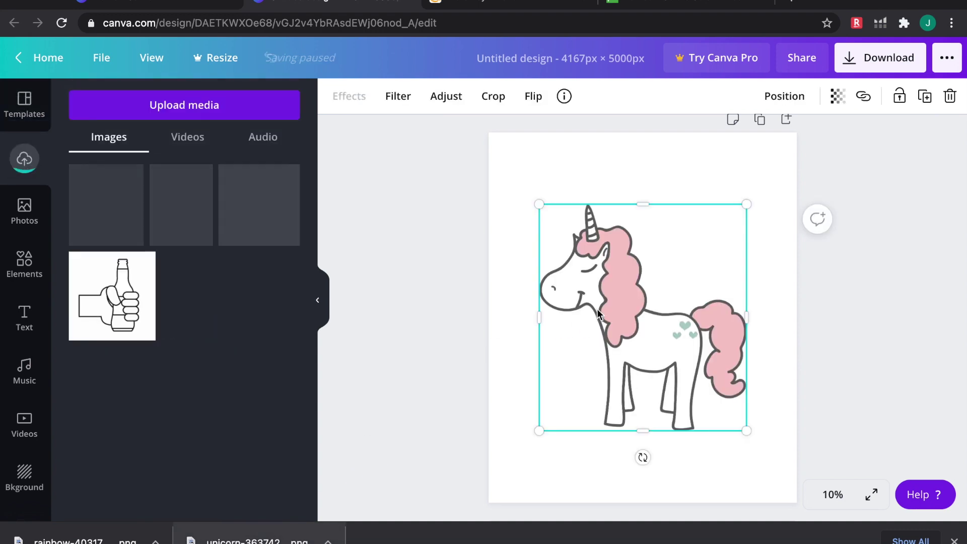
drag(741, 430, 692, 360)
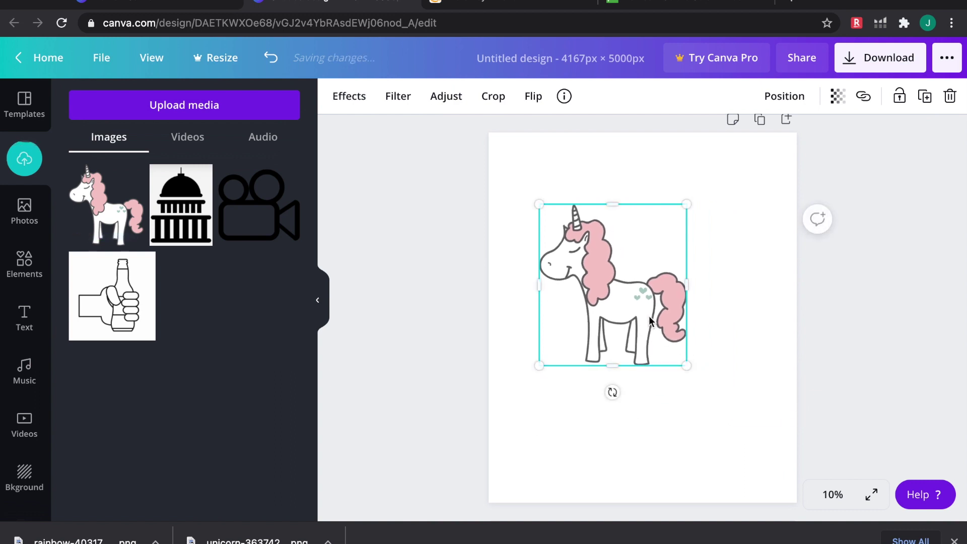
drag(628, 308, 658, 367)
Upload the downloaded rainbow PNG and place it on the page directly above the unicorn.
drag(68, 539, 439, 342)
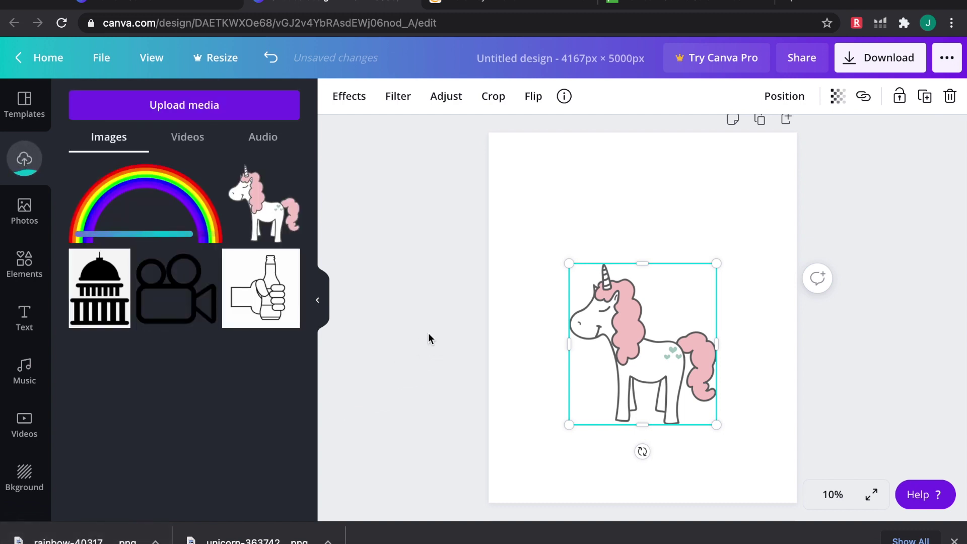
drag(146, 206, 636, 207)
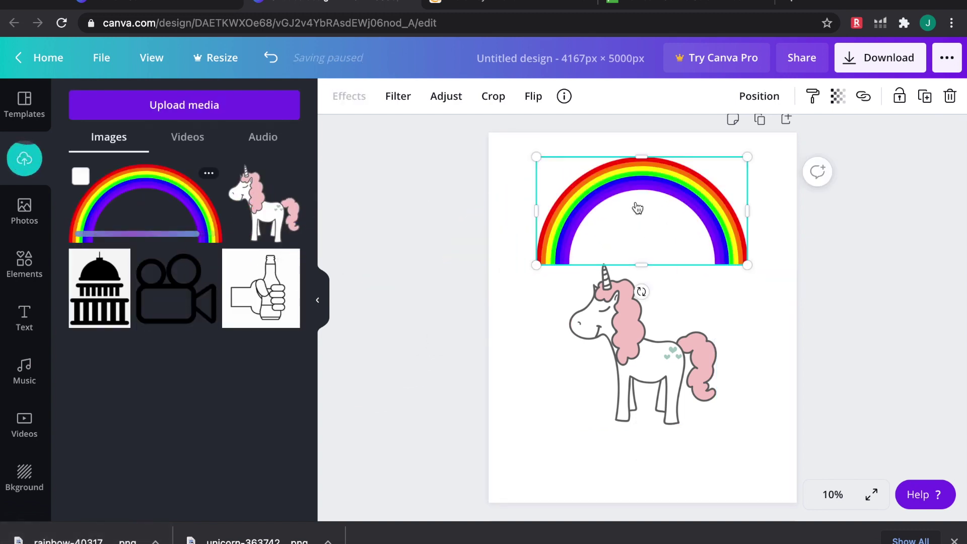
click(758, 354)
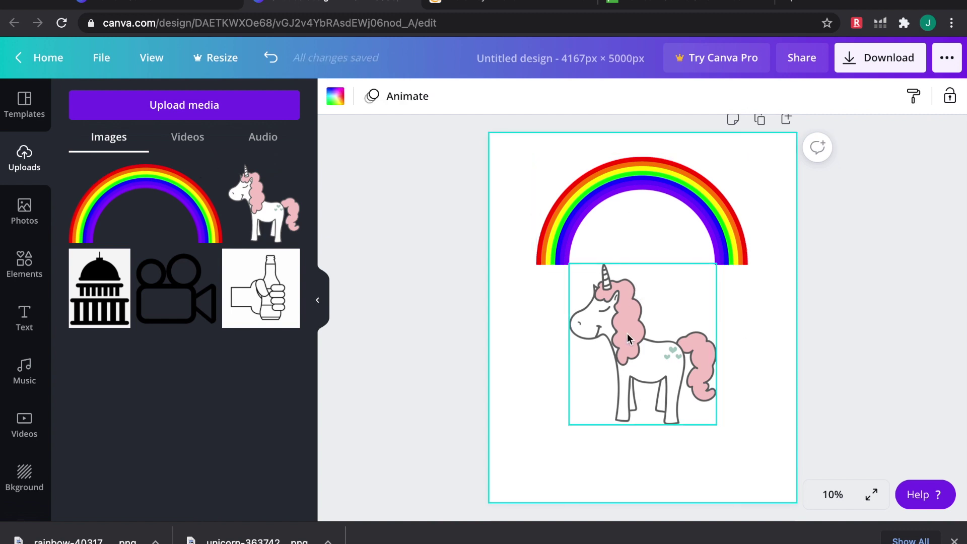
Shrink the unicorn and the rainbow, and lower the rainbow so its arch meets the unicorn's head.
click(645, 354)
drag(708, 413, 653, 370)
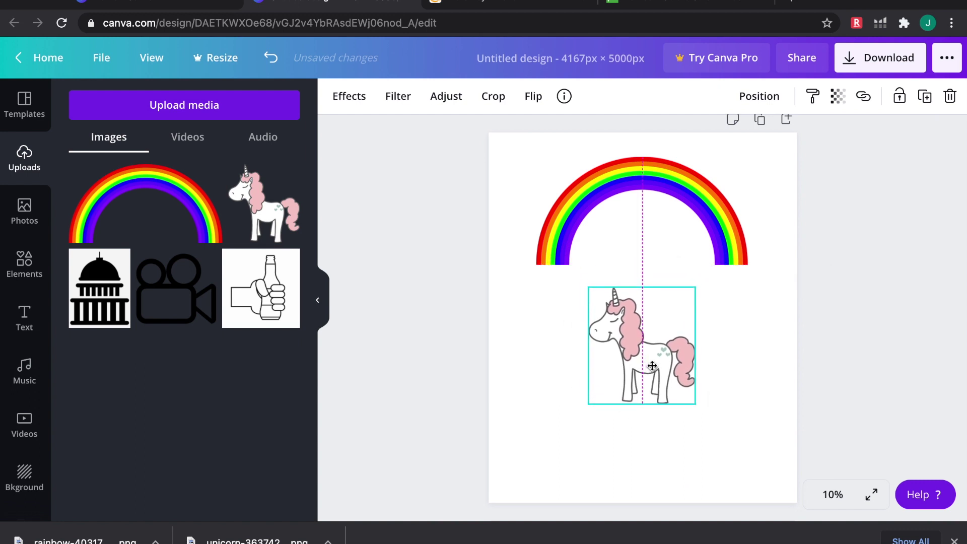
click(548, 173)
drag(538, 158, 578, 192)
drag(687, 222, 652, 262)
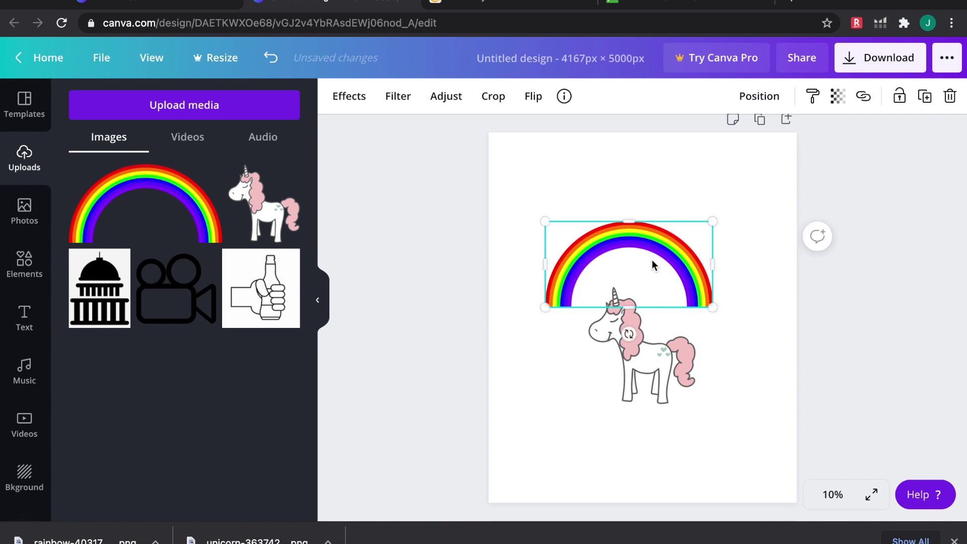
Nudge the unicorn slightly up and sideways so its head sits under the rainbow arch, and deselect it.
click(642, 376)
drag(642, 377, 635, 373)
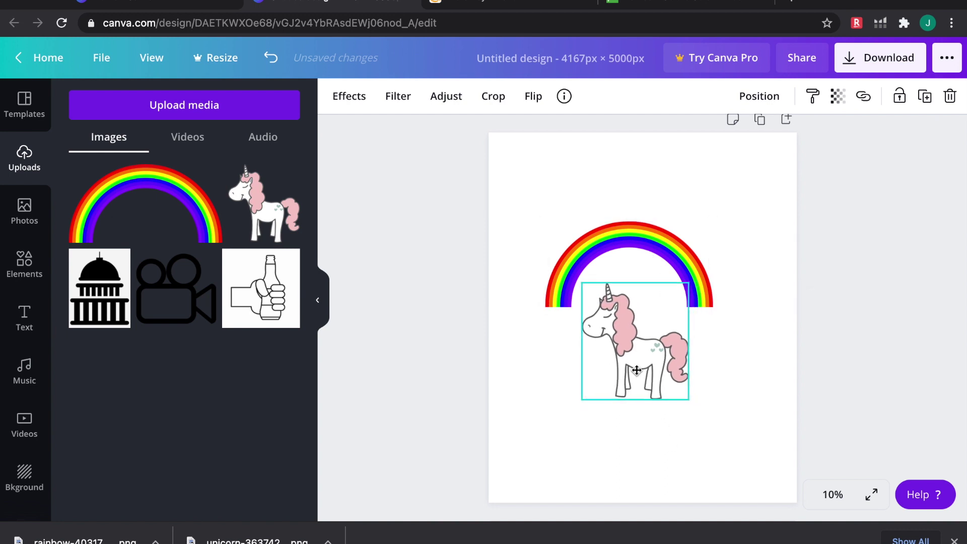
click(587, 475)
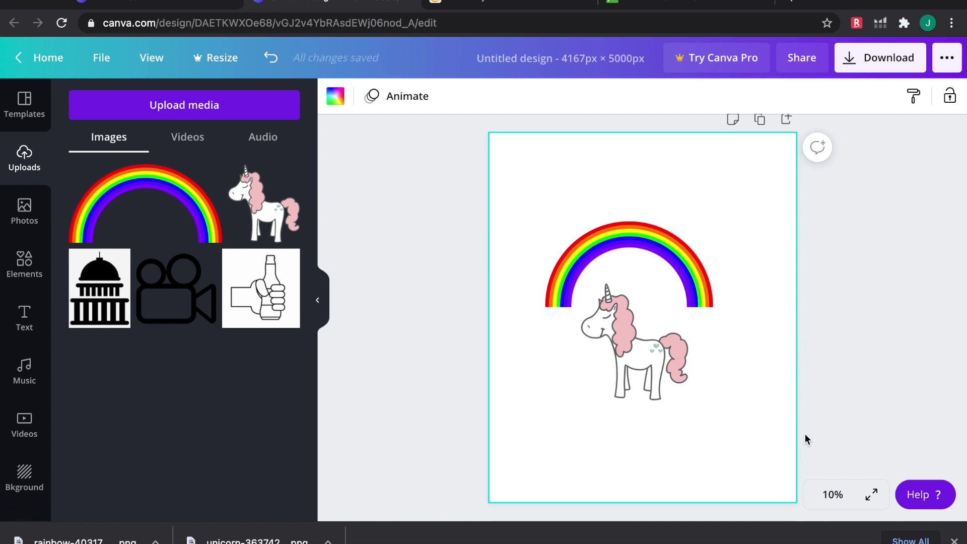
Add a heading text box to the page and place it just above the rainbow.
click(24, 318)
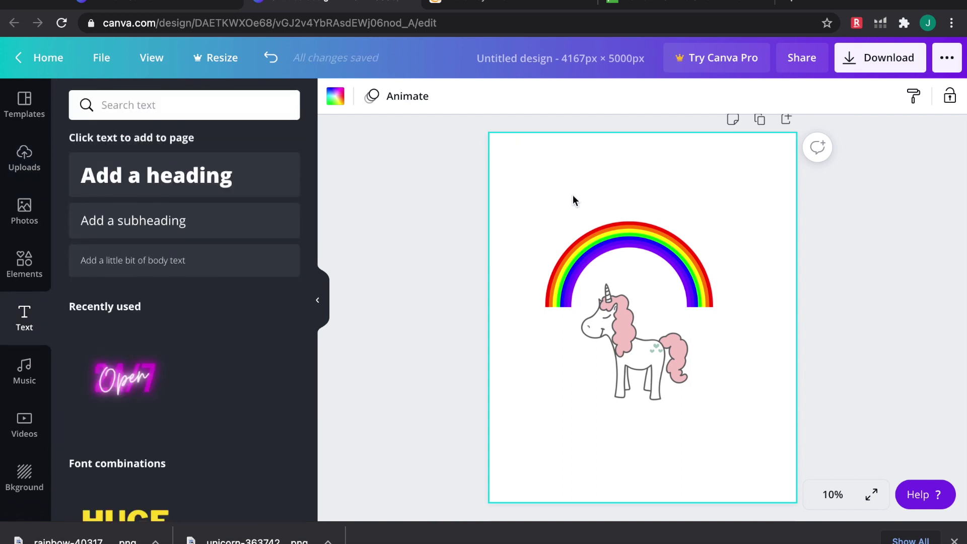
click(183, 175)
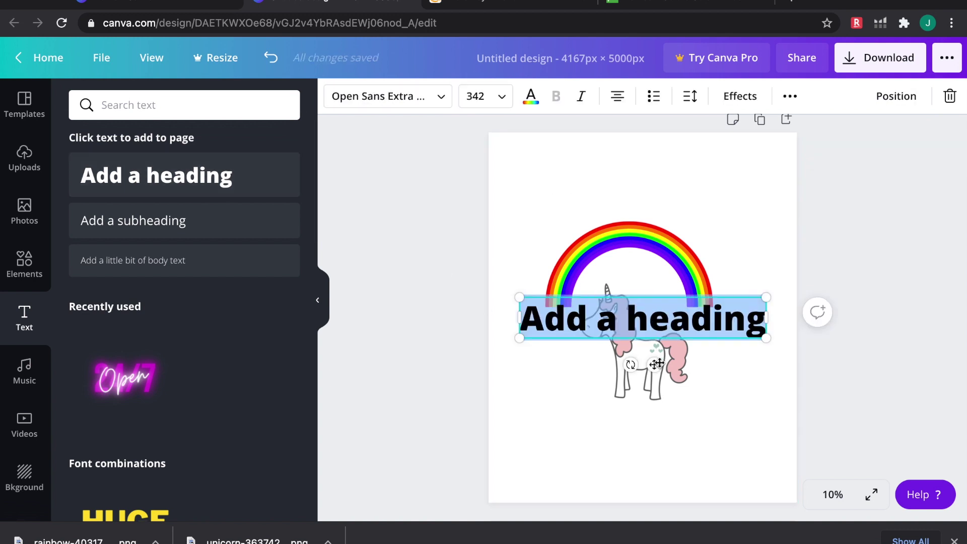
drag(654, 317, 647, 237)
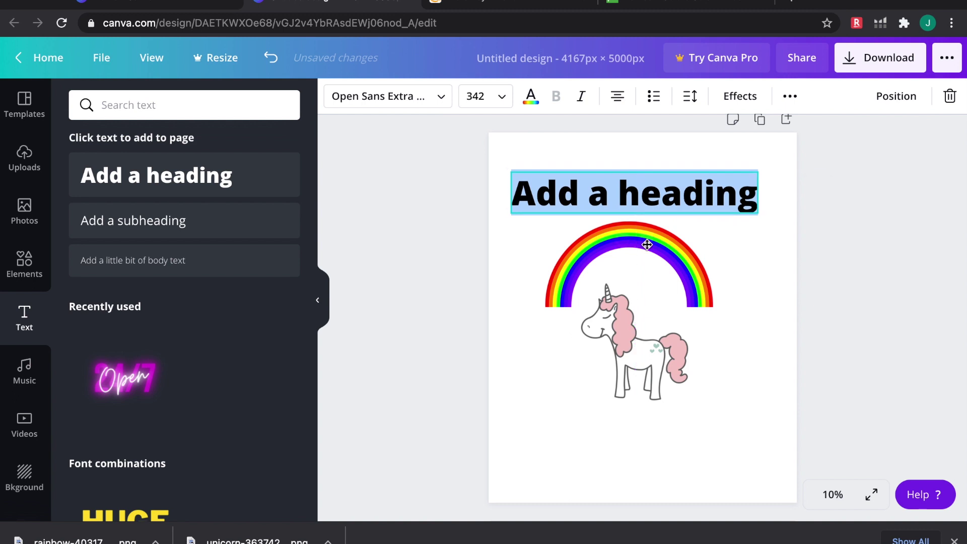
Replace the heading's placeholder text with "Fantasy Football" and centre it horizontally on the page above the rainbow.
click(599, 193)
triple_click(600, 193)
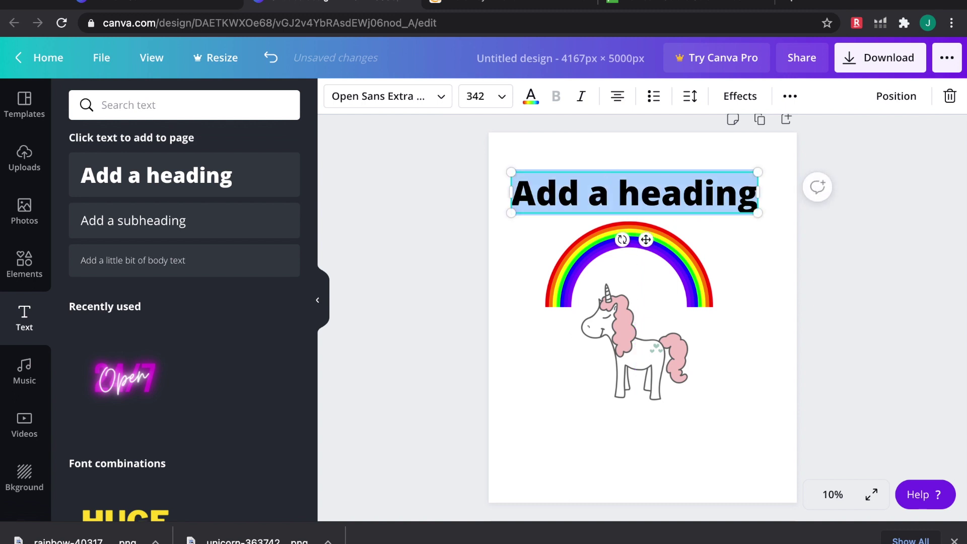
text(Fna)
key(BackSpace)
key(BackSpace)
text(antasy FOo)
key(BackSpace)
key(BackSpace)
text(ootb)
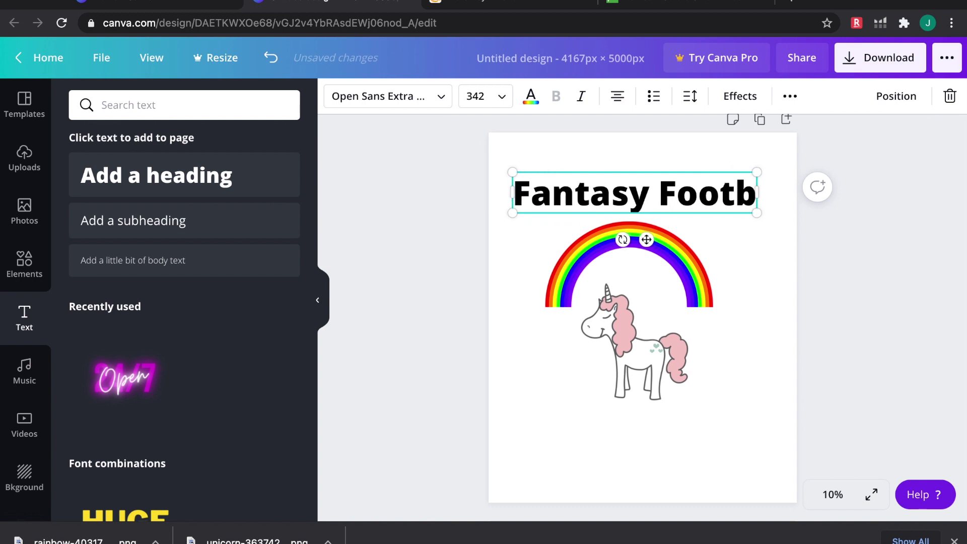
text(all)
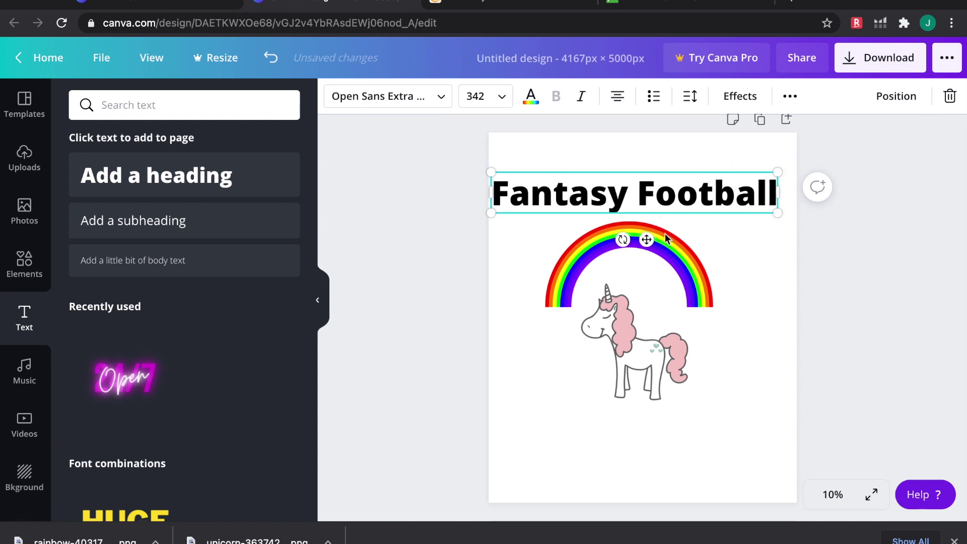
click(705, 421)
drag(643, 193, 641, 192)
click(627, 432)
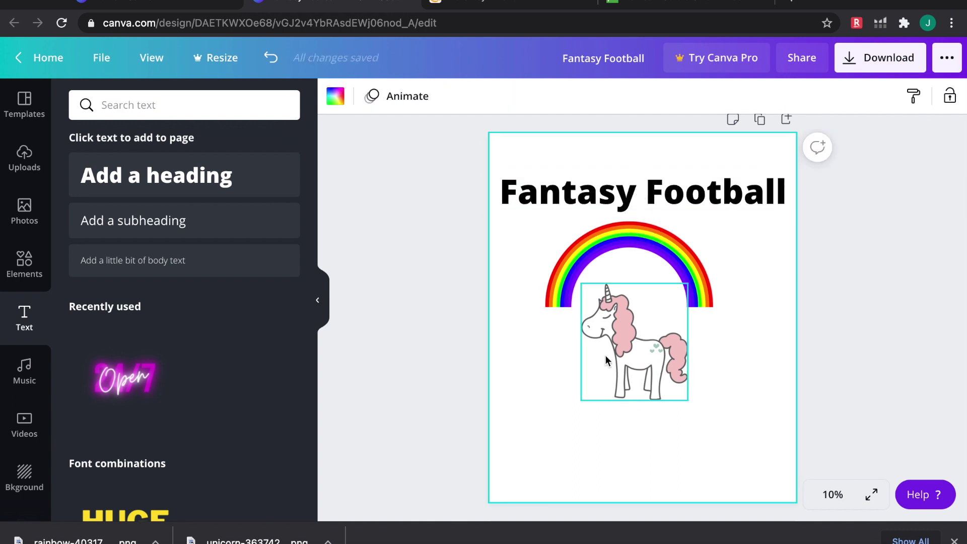
Add a second heading reading "Loser" directly below the unicorn.
click(176, 184)
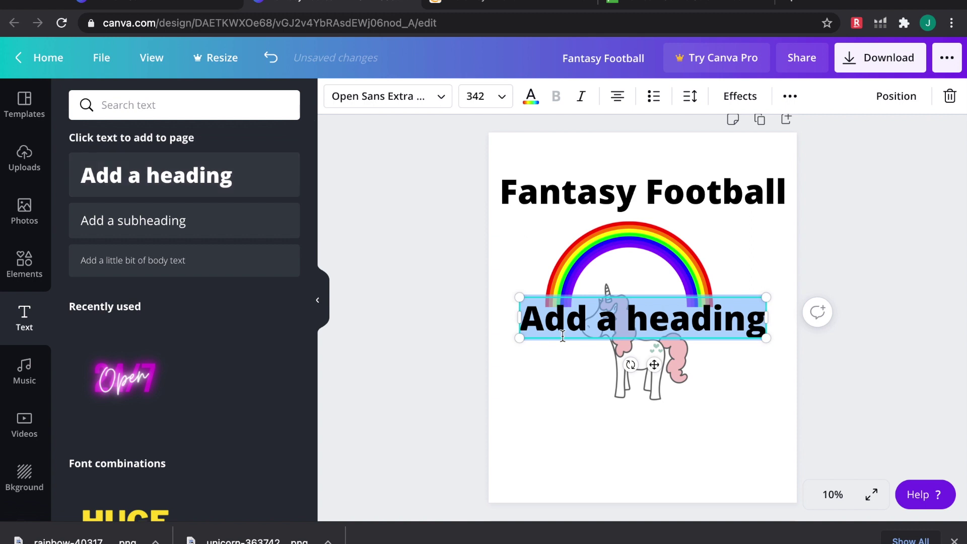
drag(653, 365, 654, 467)
triple_click(627, 427)
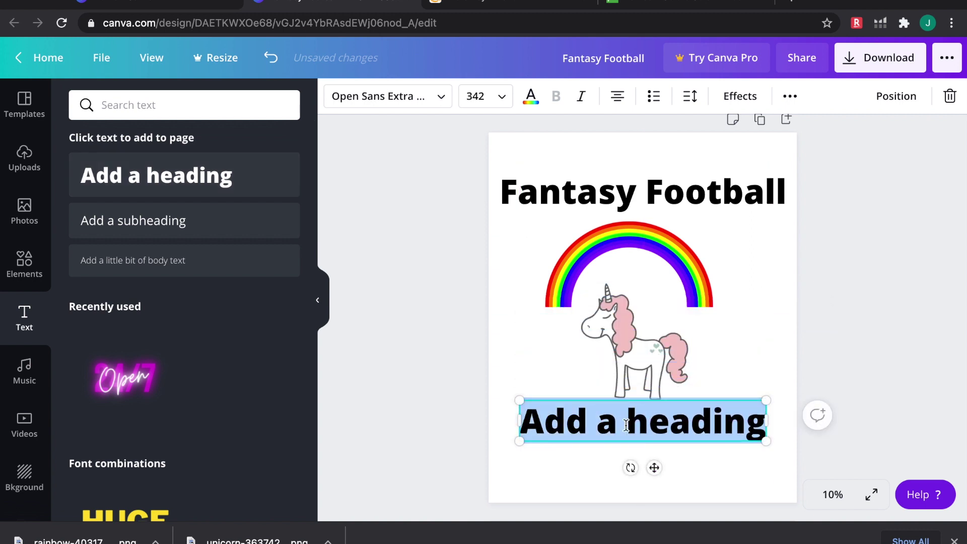
text(Loser)
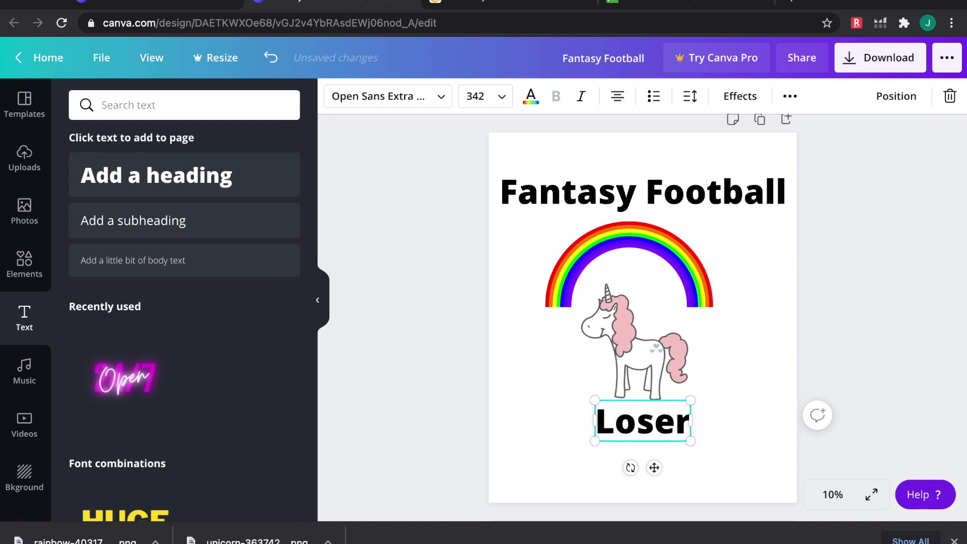
click(754, 389)
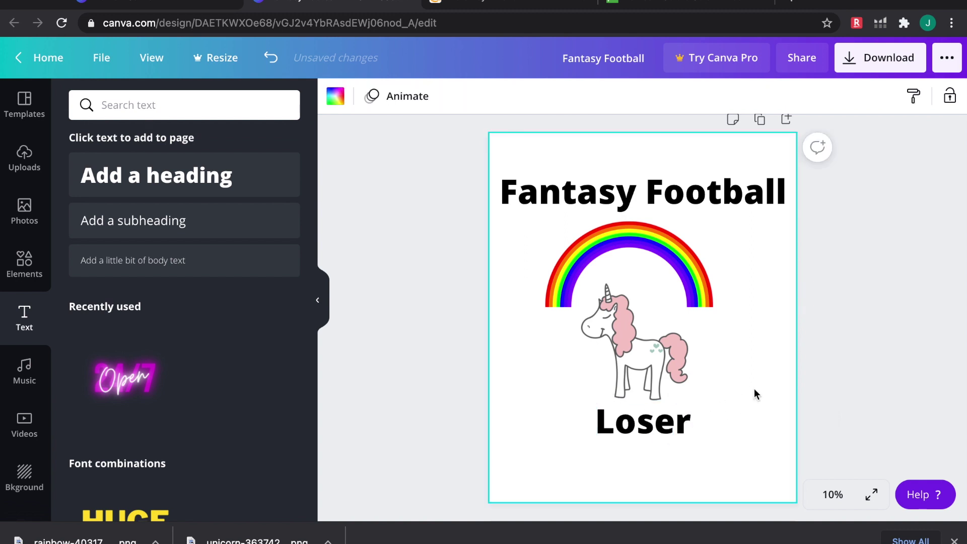
Change the font of the "Fantasy Football" heading to Cosmic Octo.
click(596, 200)
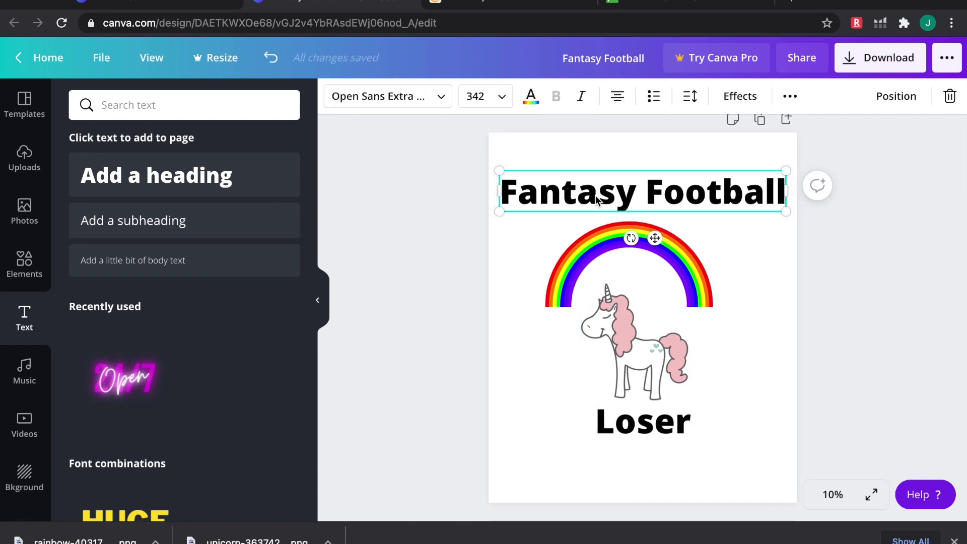
click(590, 194)
click(444, 97)
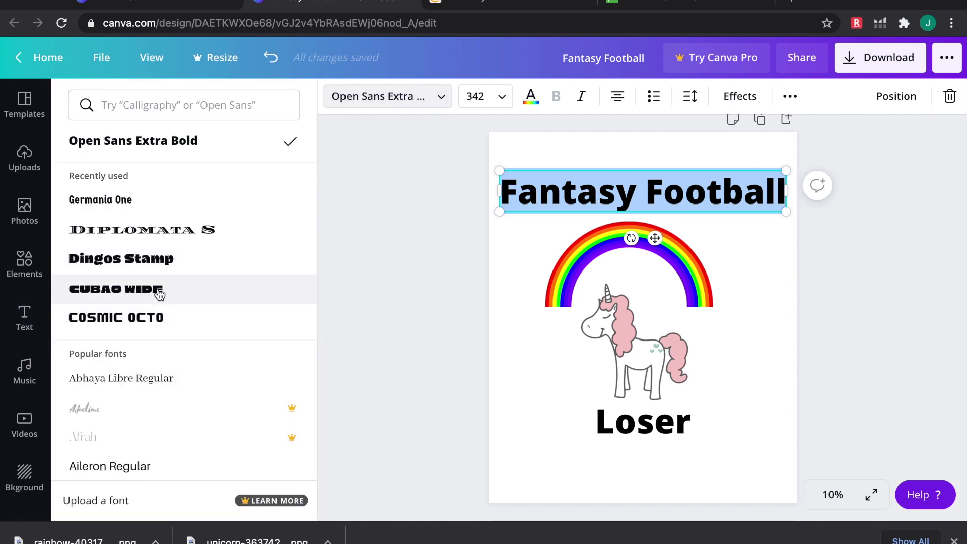
click(150, 312)
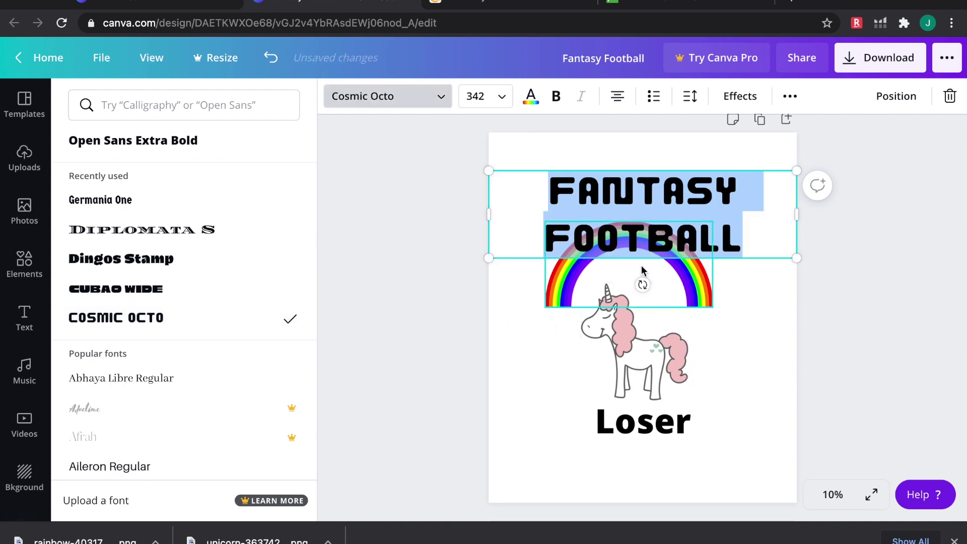
Try the Cubao Wide and Anton fonts on the "Fantasy Football" heading, and return it to Cosmic Octo.
click(136, 290)
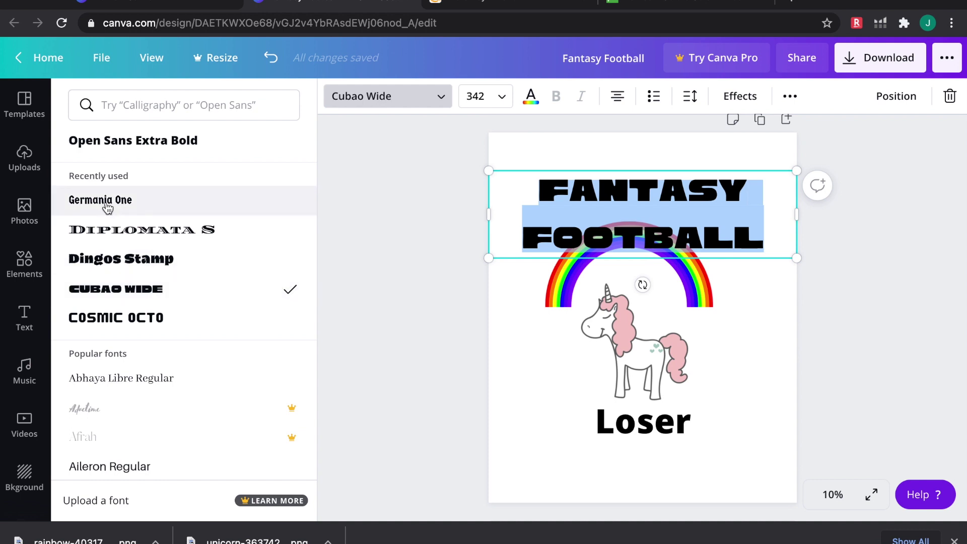
scroll(136, 445, down, 5)
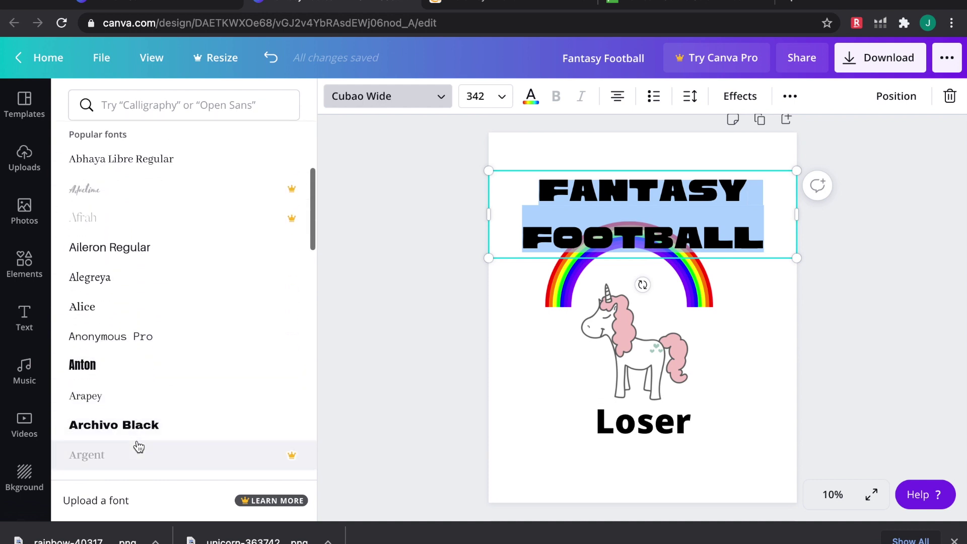
scroll(136, 446, down, 2)
click(100, 279)
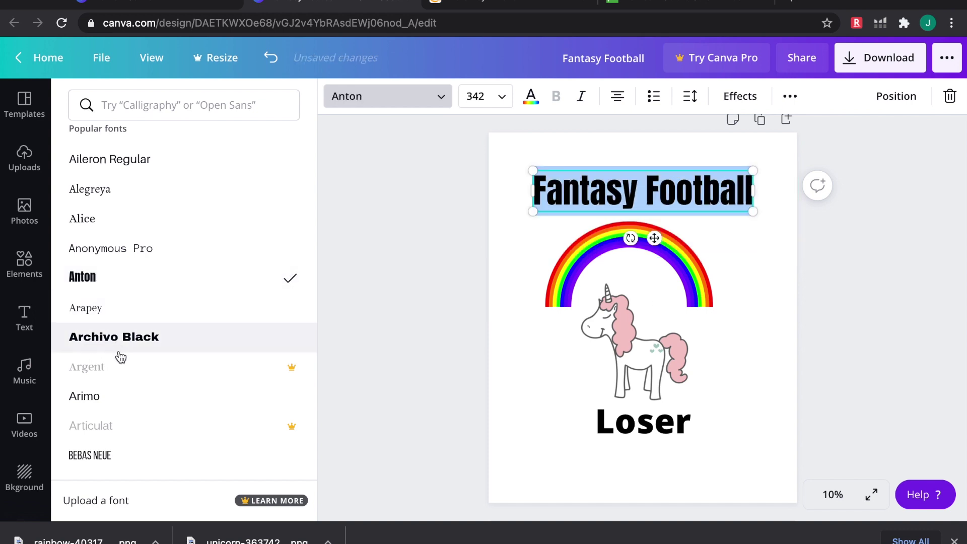
scroll(119, 347, up, 6)
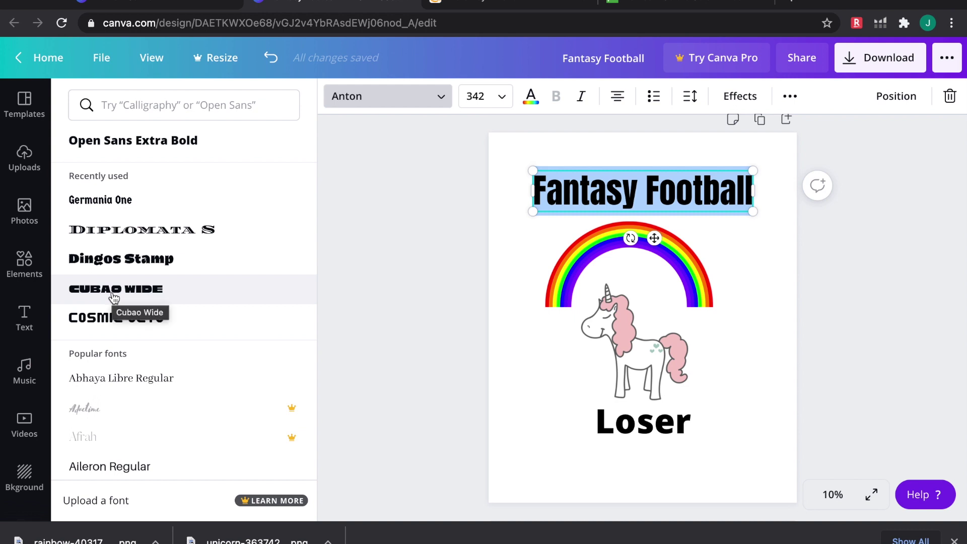
click(108, 322)
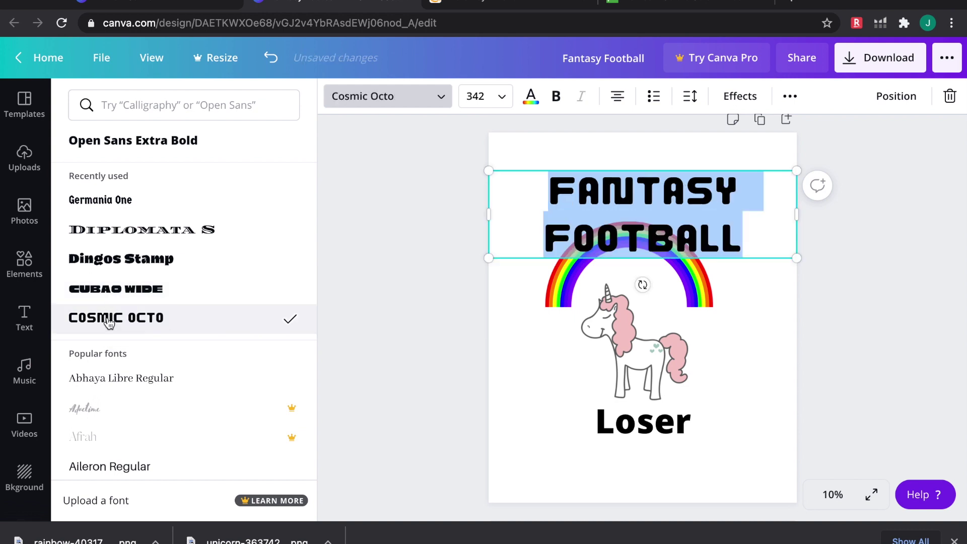
Shrink the two-line "Fantasy Football" heading to font size 217 and move it so it sits centred just above the rainbow.
drag(793, 258, 766, 240)
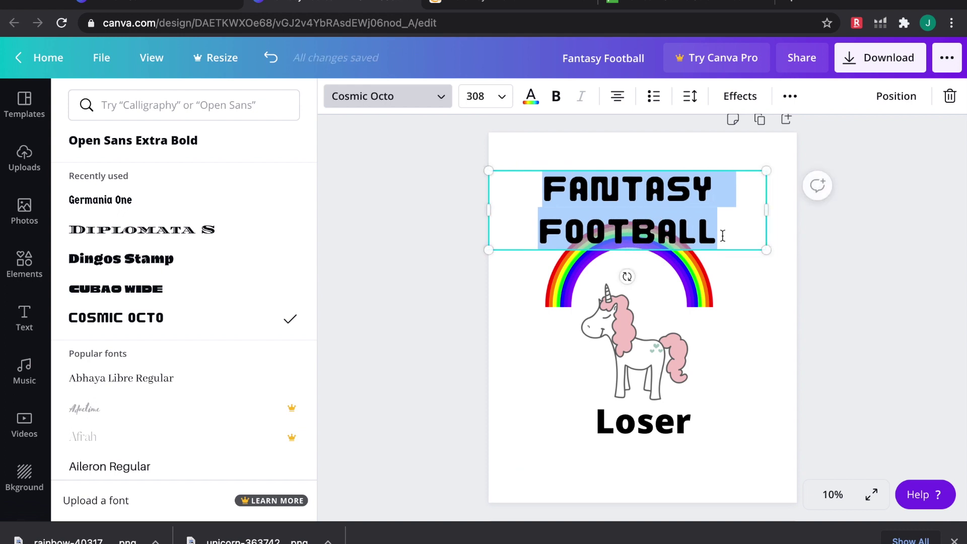
click(744, 215)
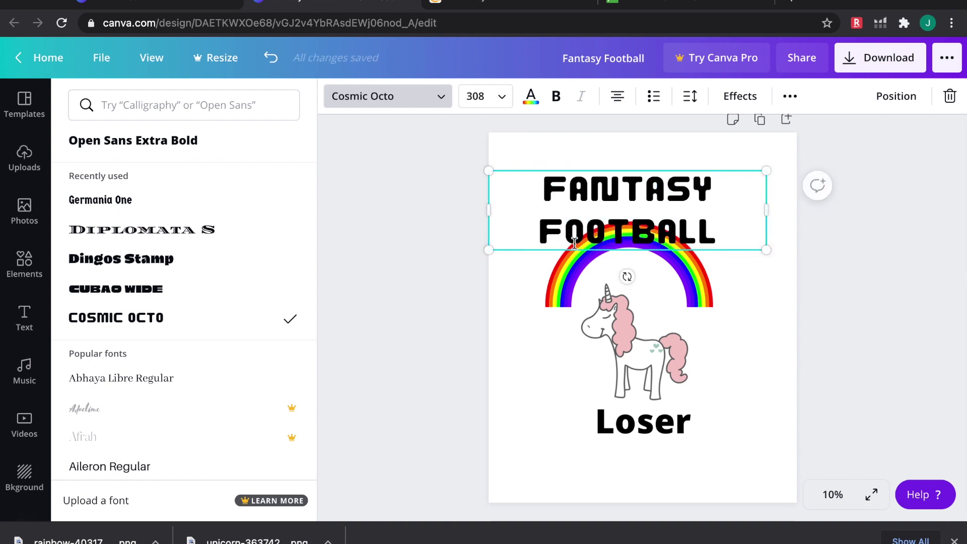
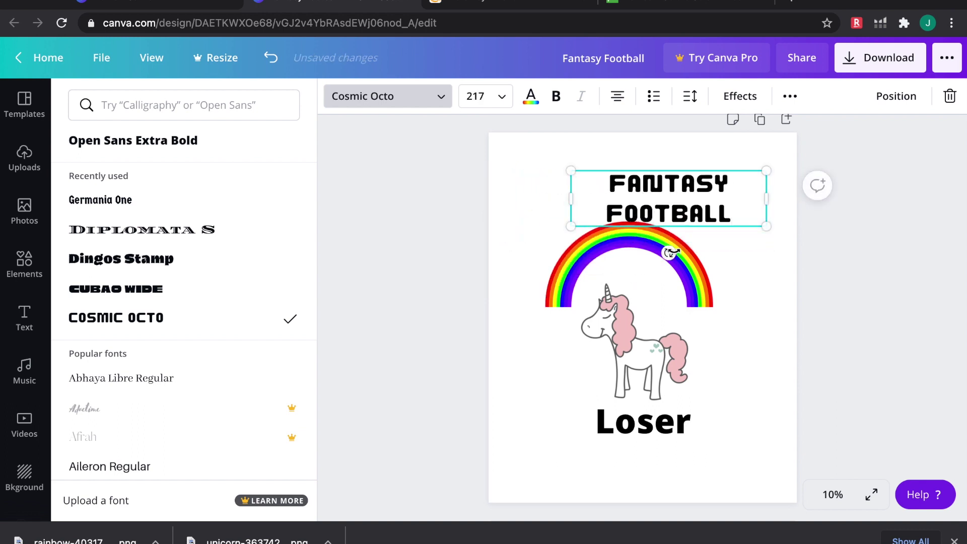
drag(743, 169, 711, 160)
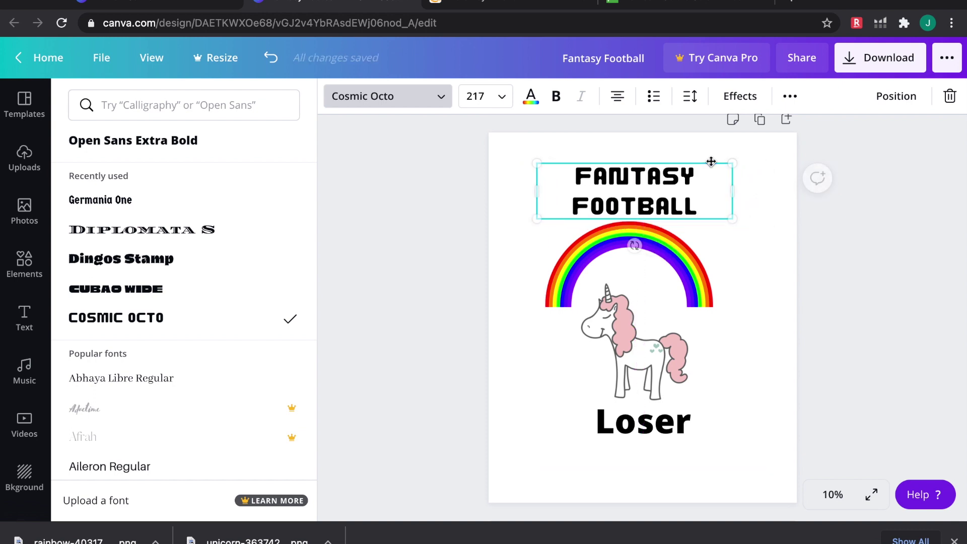
Change the font of the "Loser" heading below the unicorn to Cosmic Octo.
click(649, 421)
double_click(634, 426)
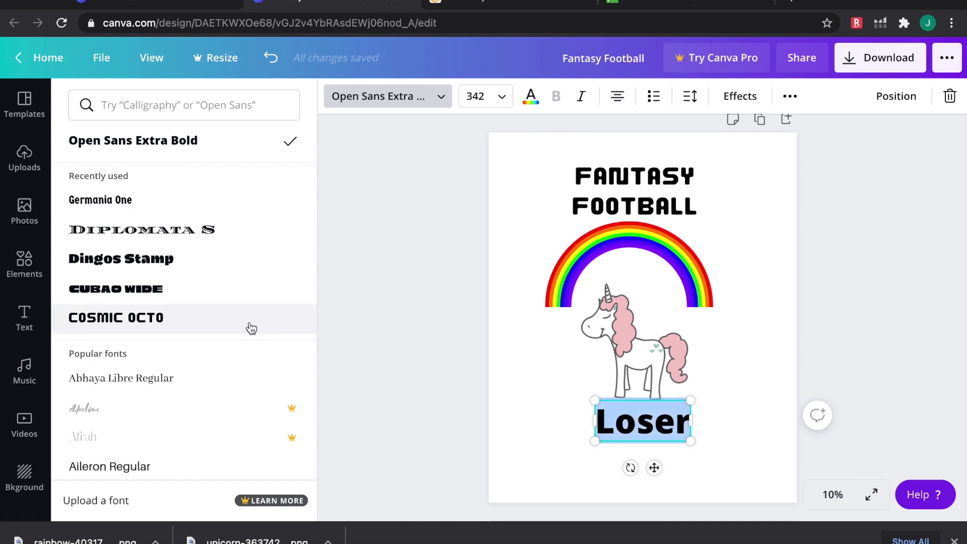
click(137, 319)
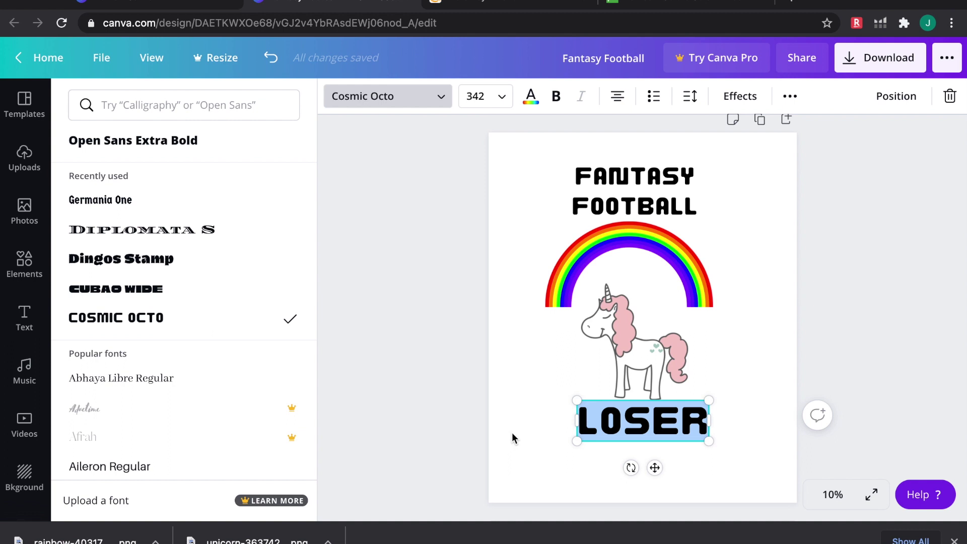
Set the "Loser" heading's font size to 217 to match the "Fantasy Football" heading.
click(625, 199)
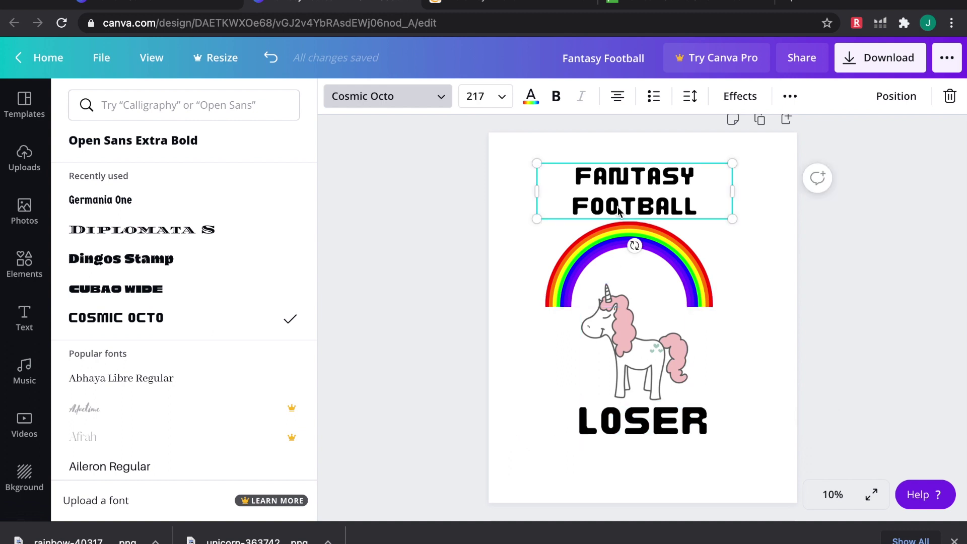
click(635, 425)
click(477, 104)
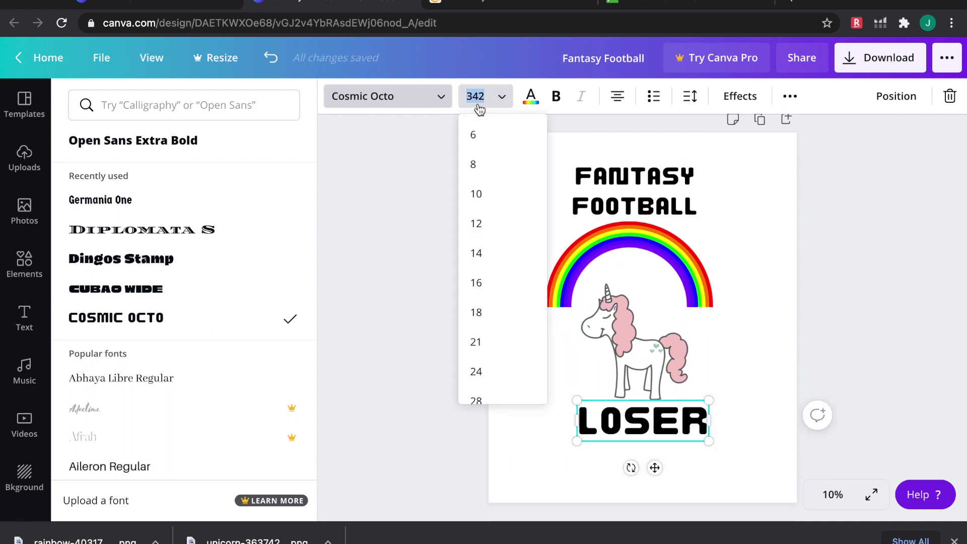
text(217)
key(Return)
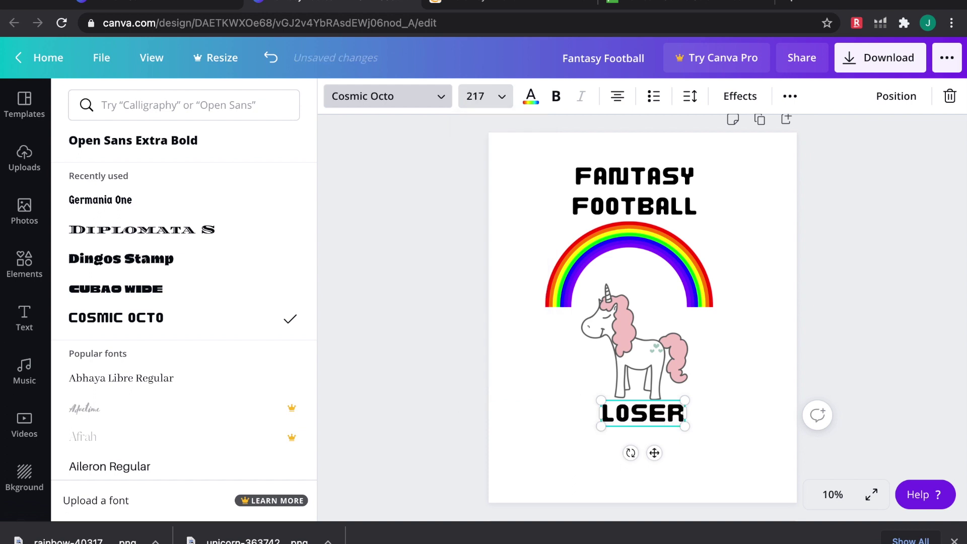
key(Escape)
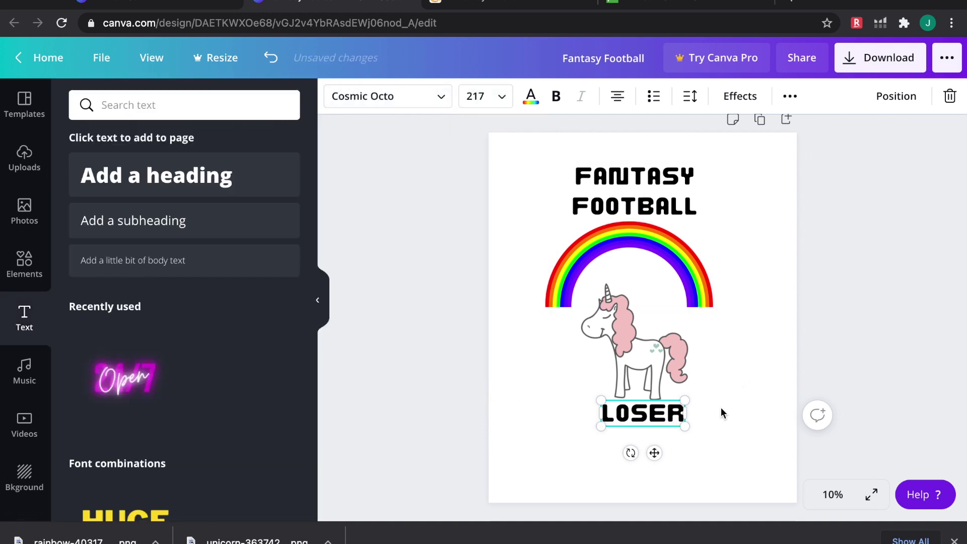
Move the "Loser" heading slightly down and sideways to line up with the "Fantasy Football" text, and deselect it.
click(672, 467)
drag(642, 419, 635, 425)
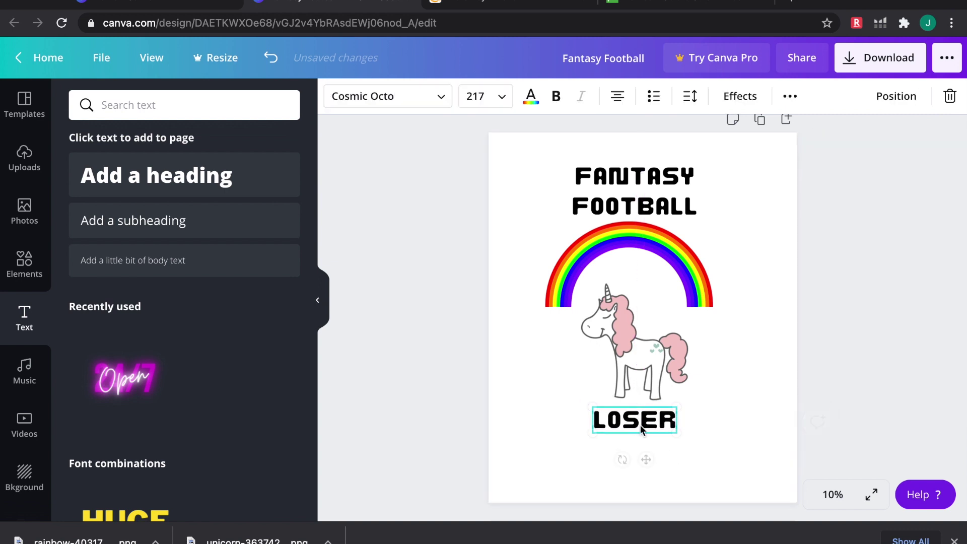
click(772, 379)
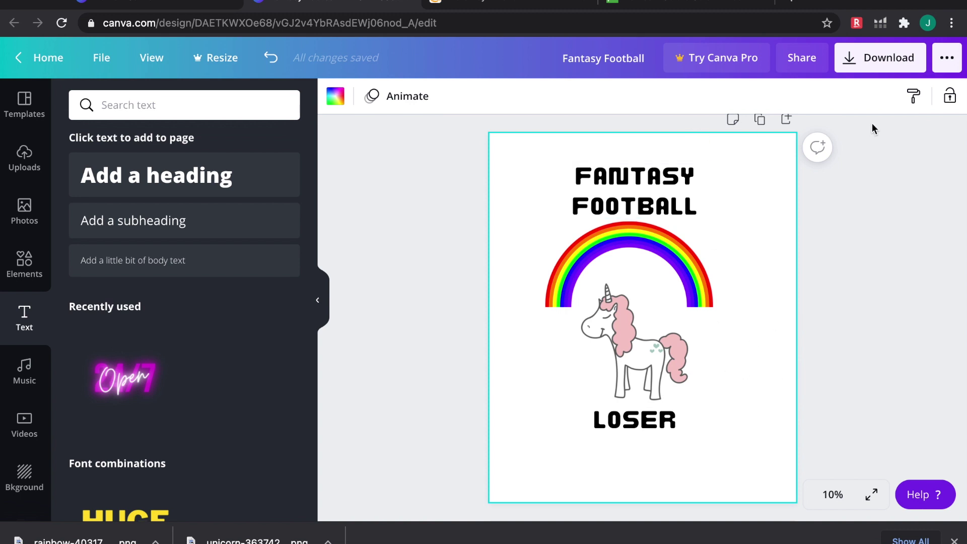
Download the finished design as a PNG file and dismiss the promotional window.
click(879, 58)
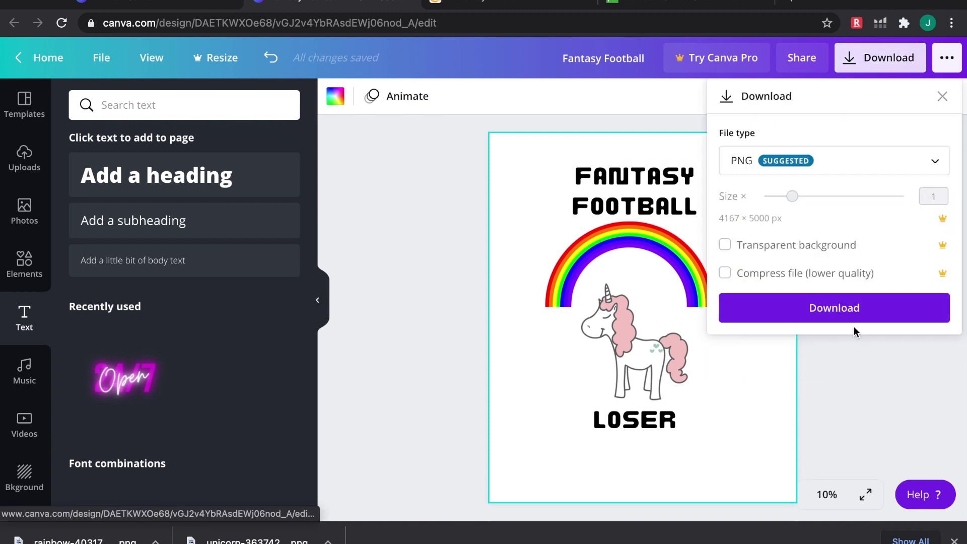
click(830, 316)
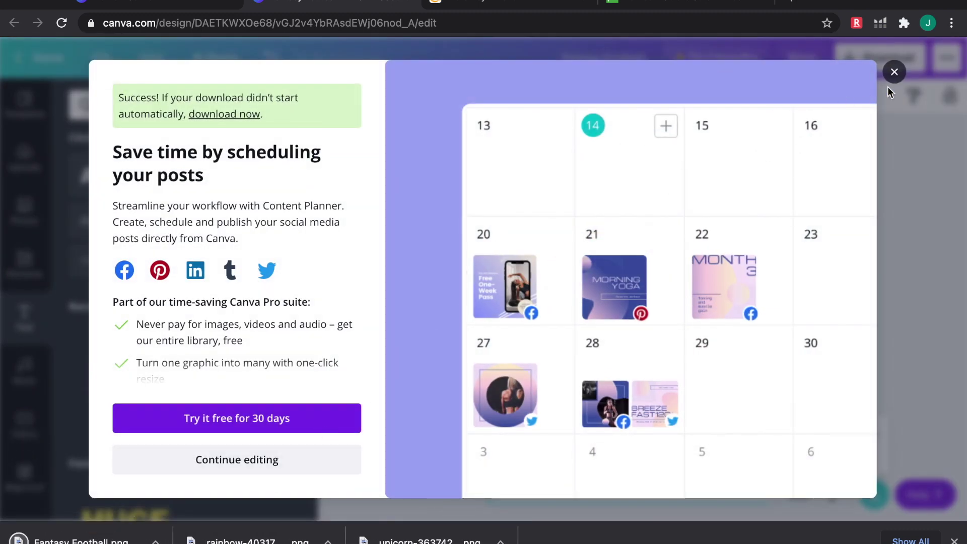
click(895, 72)
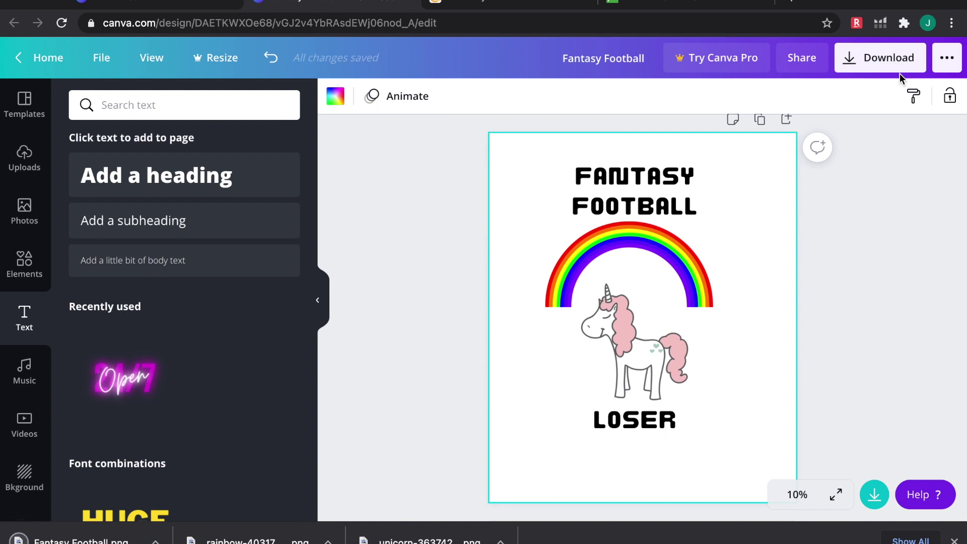
Open the Photopea website (photopea.com) in a separate browser tab.
click(794, 4)
text(pho)
key(Return)
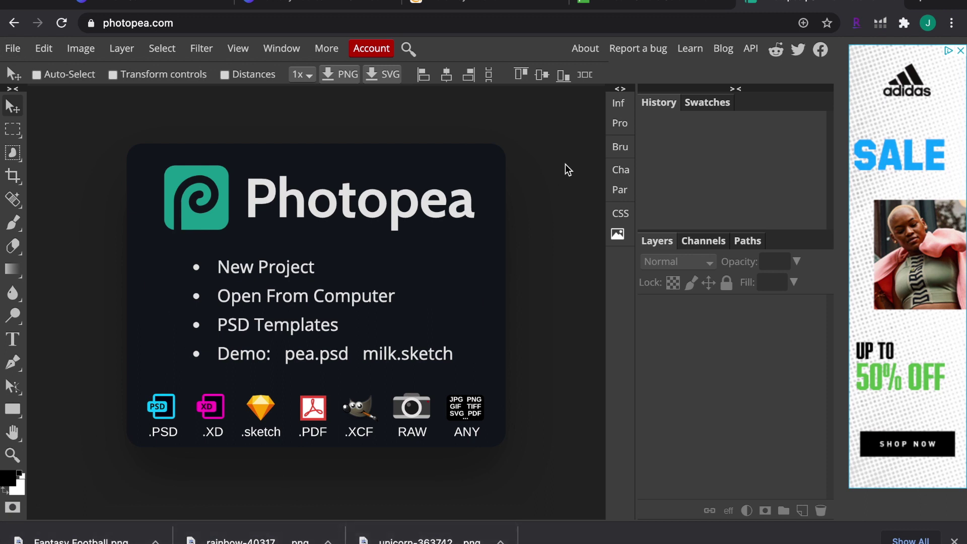
Create a new project 4500 px wide and 5400 px high with a transparent background.
click(11, 49)
click(23, 71)
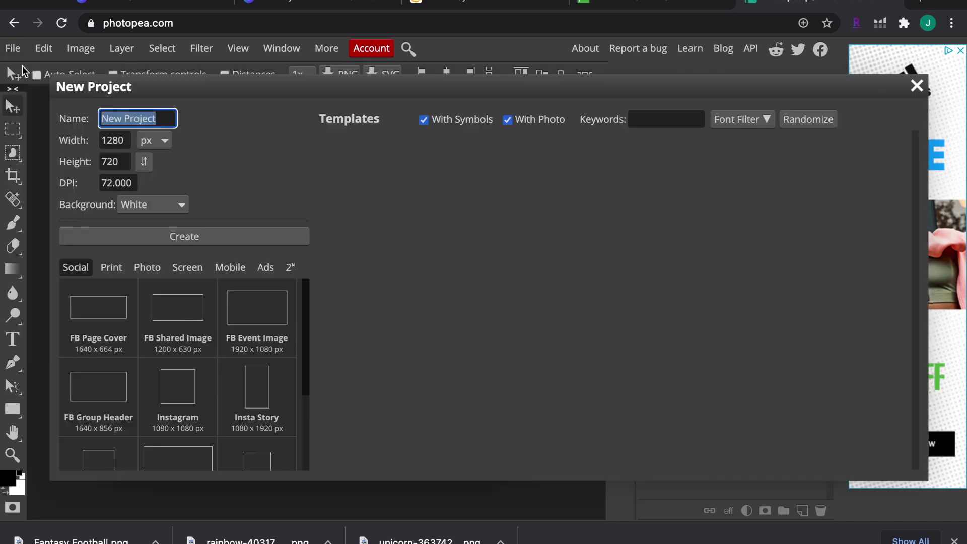
click(117, 142)
double_click(116, 141)
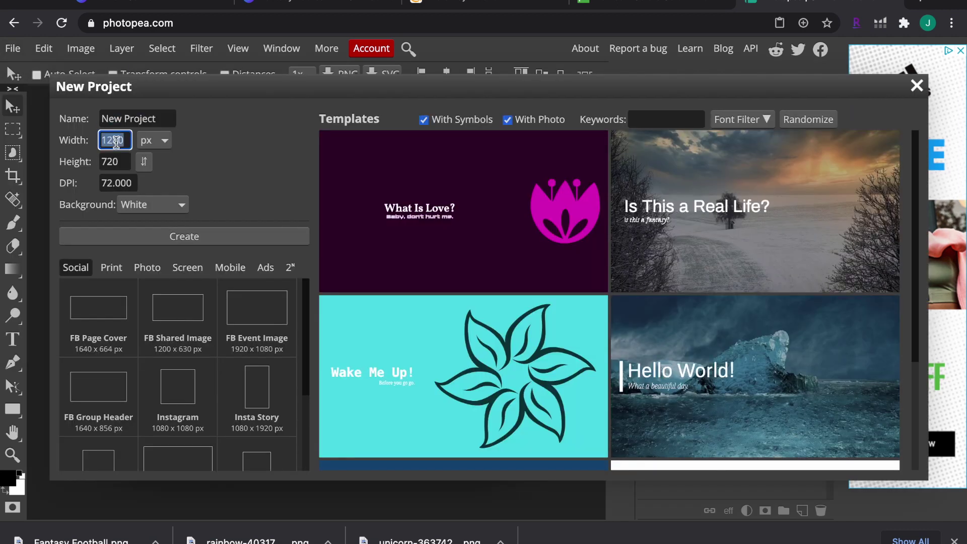
text(4500)
key(Tab)
key(Tab)
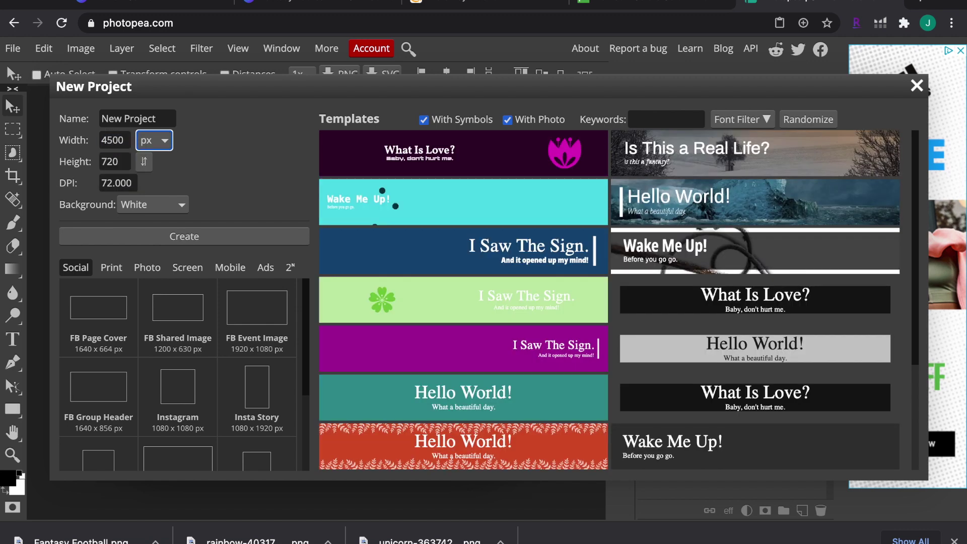
text(5400)
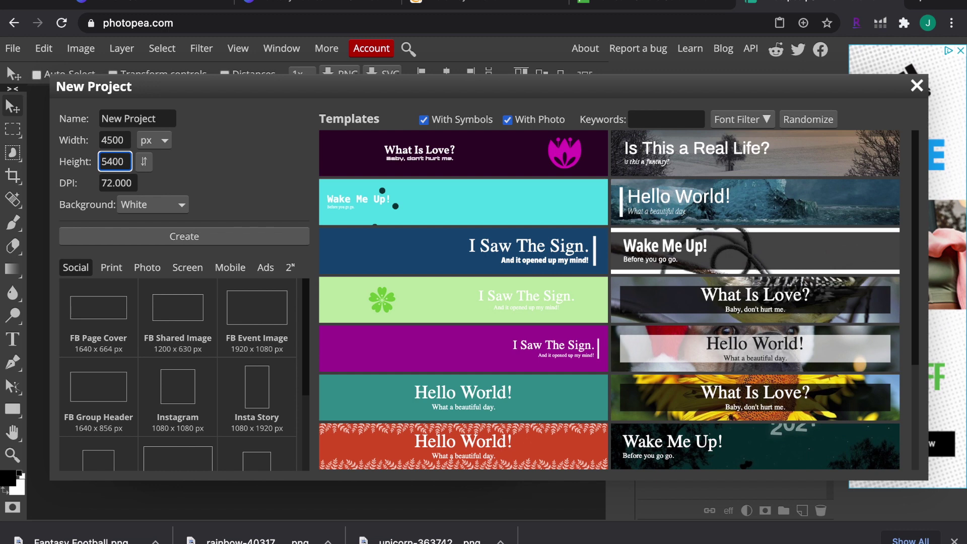
click(160, 207)
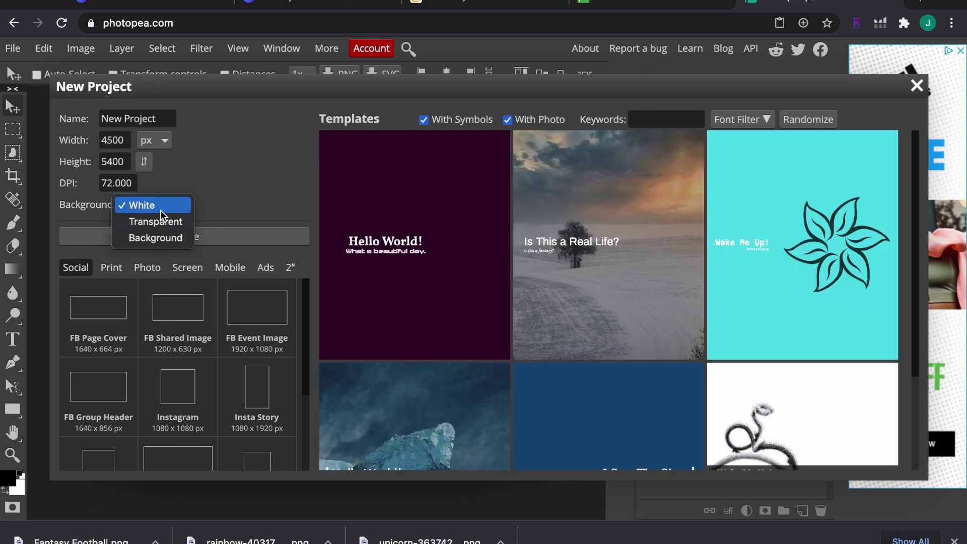
click(160, 223)
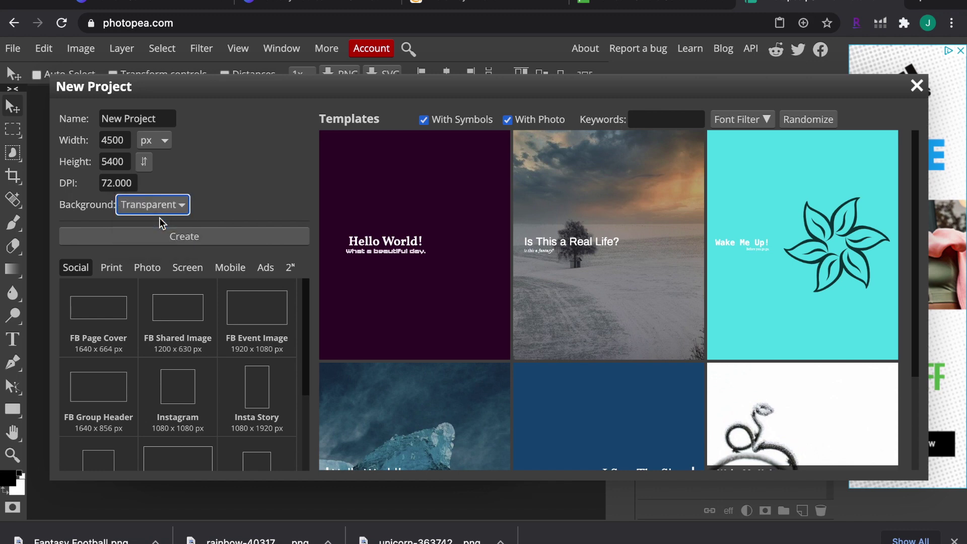
click(187, 238)
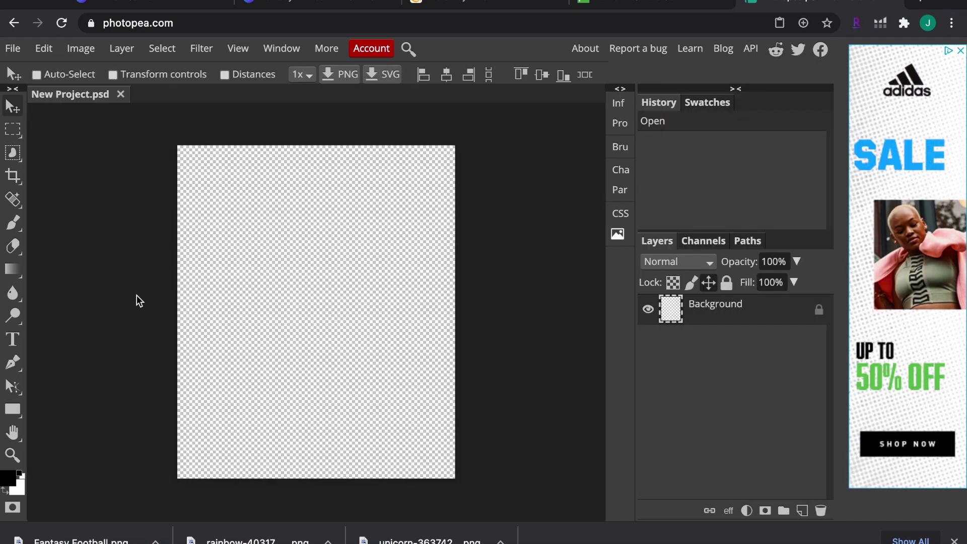
Place the downloaded Fantasy Football.png centred on the canvas and rasterize its layer.
drag(80, 538, 295, 319)
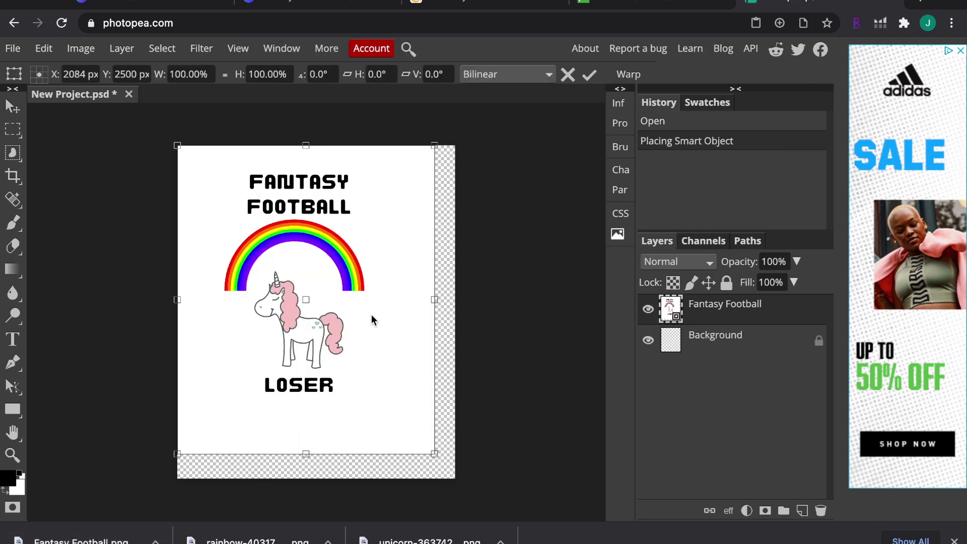
mouse_move(377, 322)
mouse_down()
mouse_move(392, 331)
mouse_move(379, 322)
mouse_up()
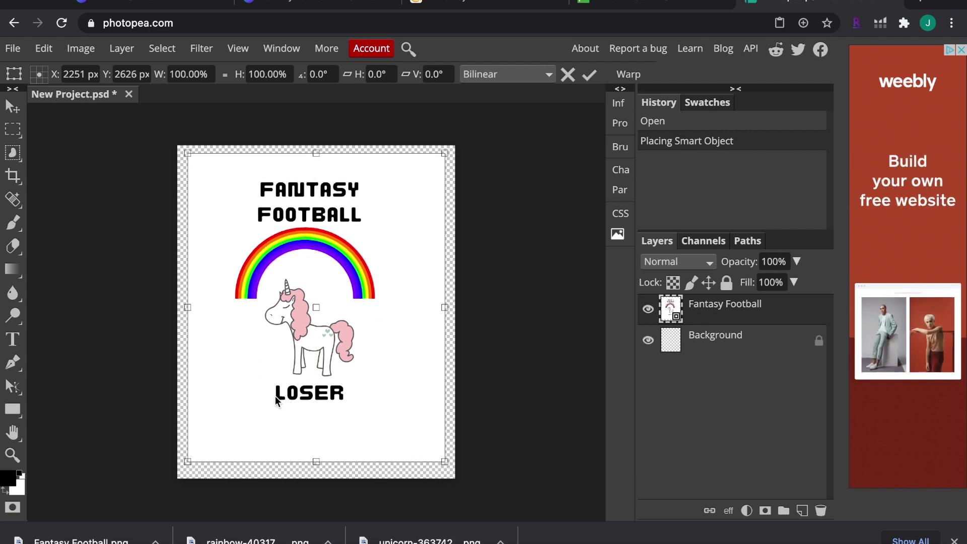
click(122, 49)
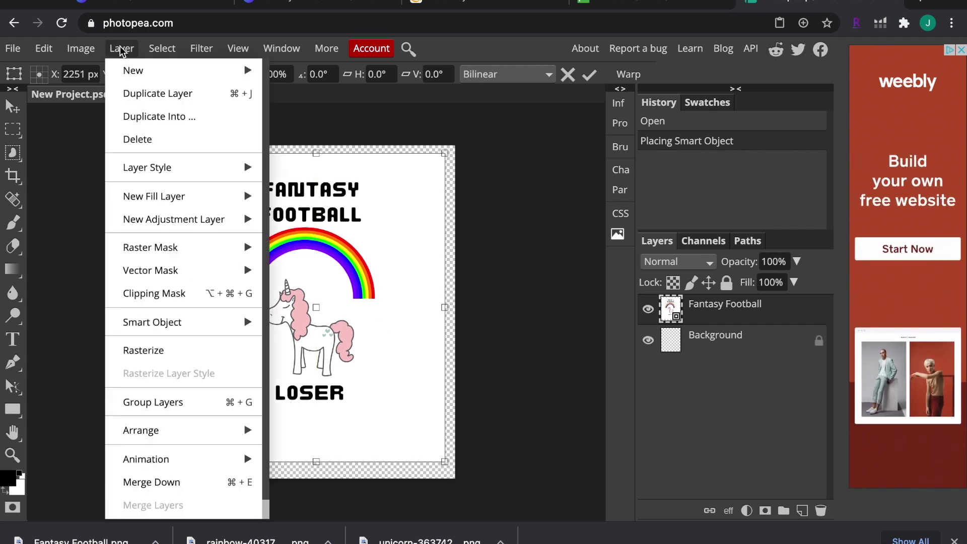
click(147, 355)
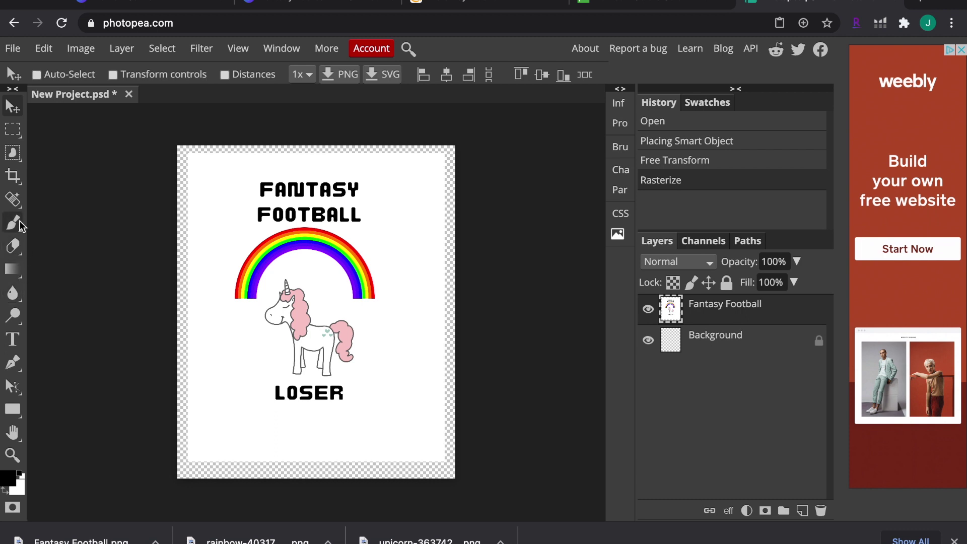
Select the white area around the artwork with the Magic Wand and delete it.
click(19, 159)
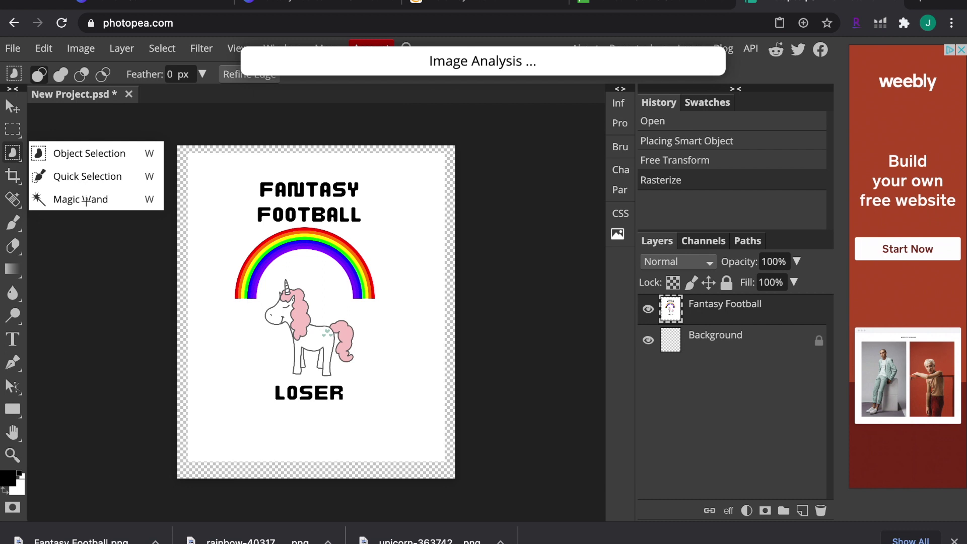
click(86, 200)
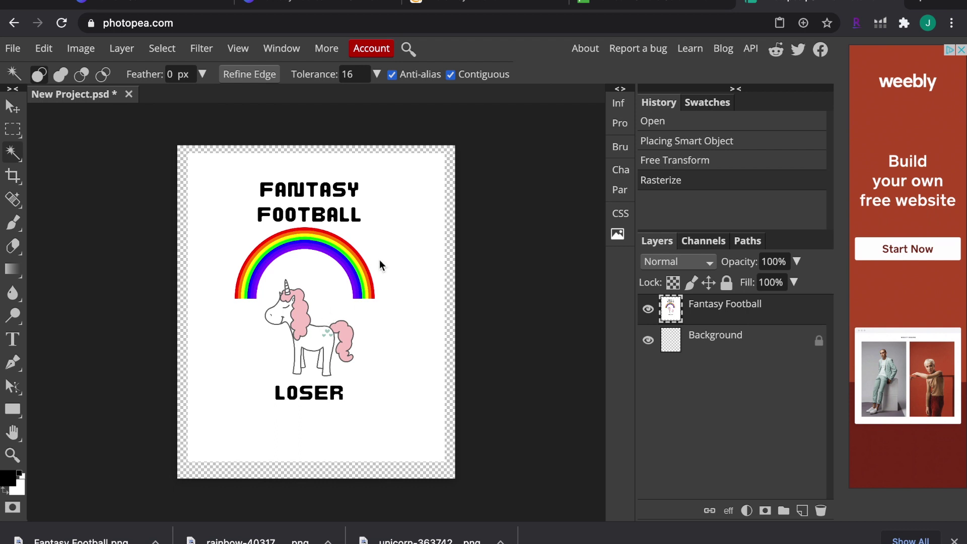
click(396, 233)
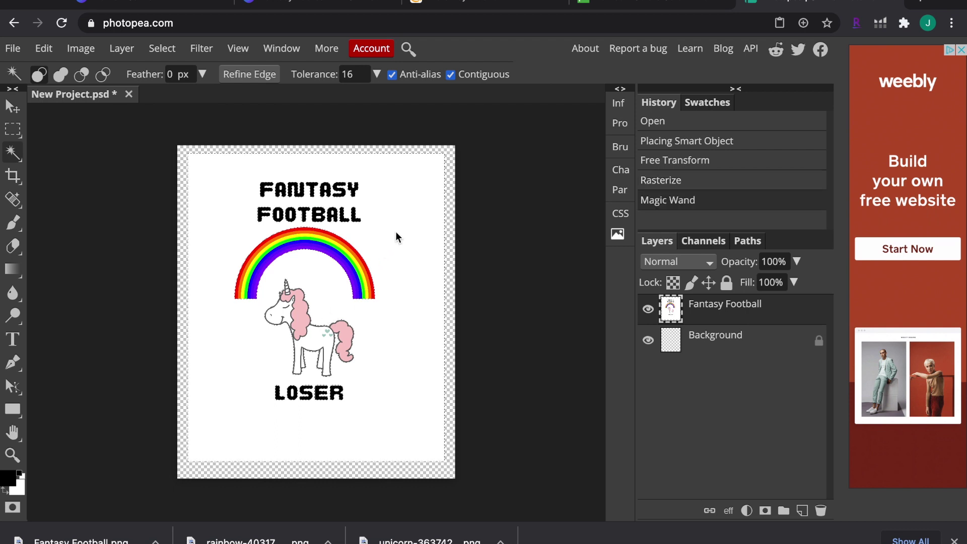
key(Delete)
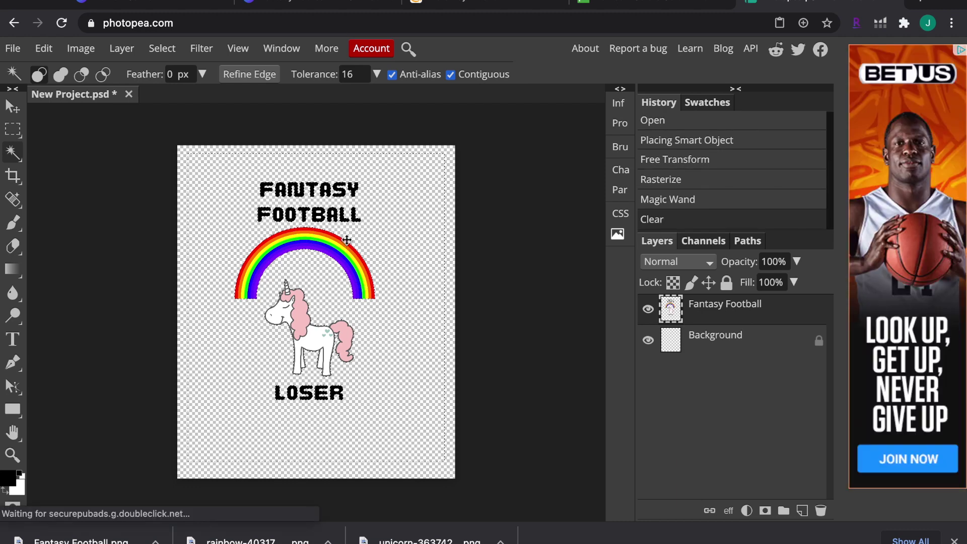
Delete the white fill inside both letters O of the word "Football" using the Magic Wand.
scroll(345, 239, up, 5)
scroll(347, 239, up, 5)
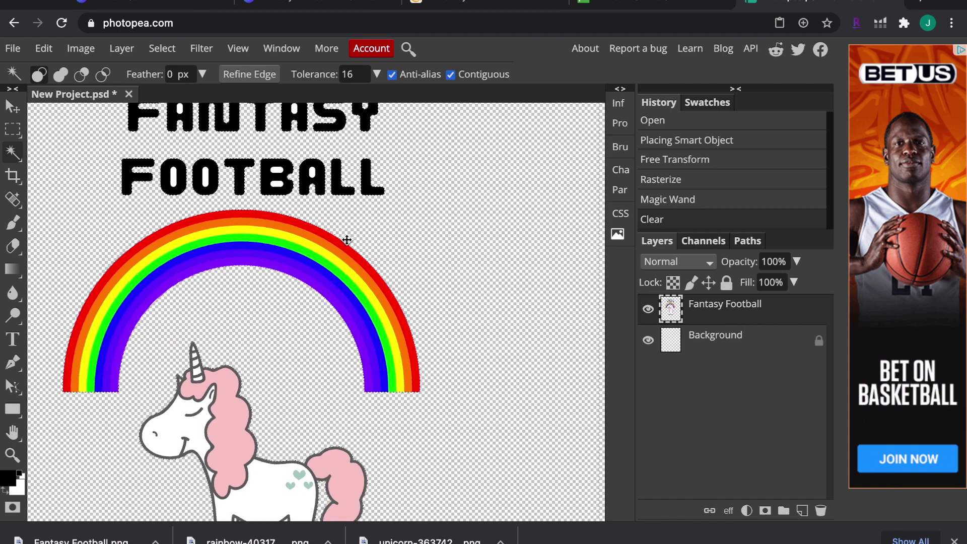
scroll(347, 240, up, 3)
scroll(346, 240, left, 3)
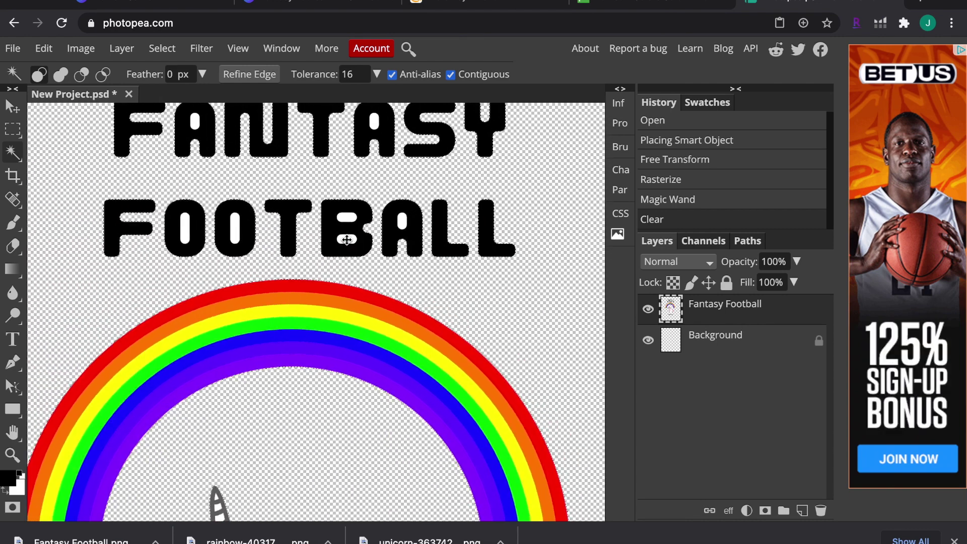
click(186, 229)
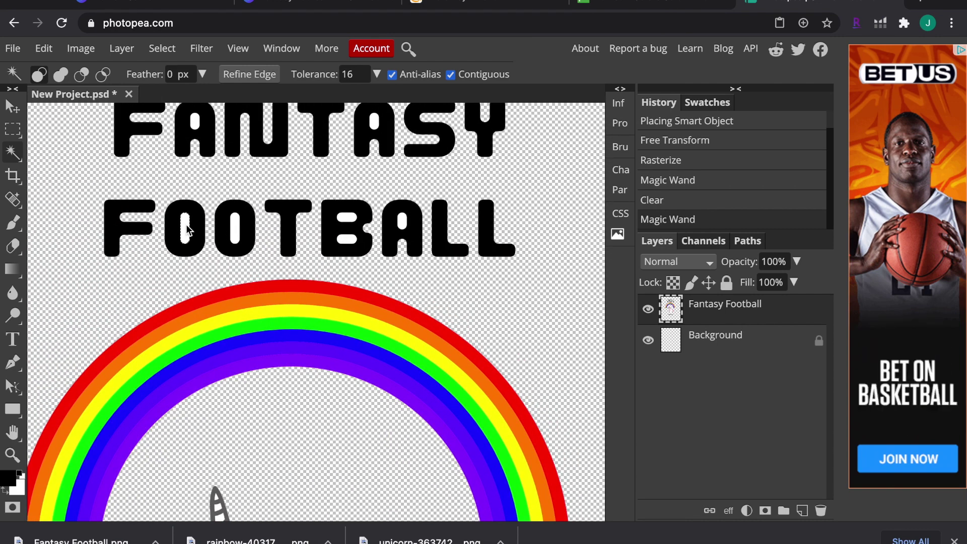
key(Delete)
click(234, 235)
key(Delete)
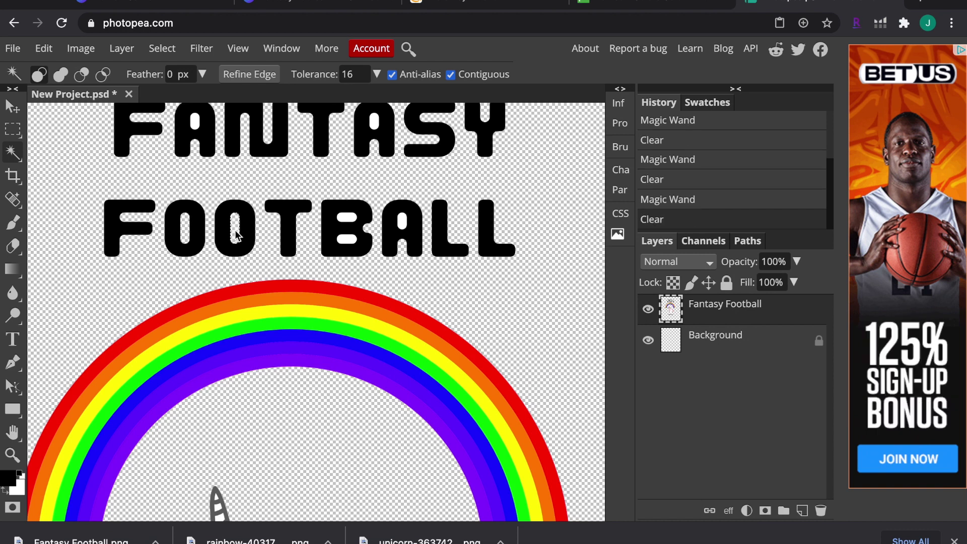
Clear the white areas inside the letters B and A of the word "Football".
click(348, 222)
key(Delete)
click(347, 240)
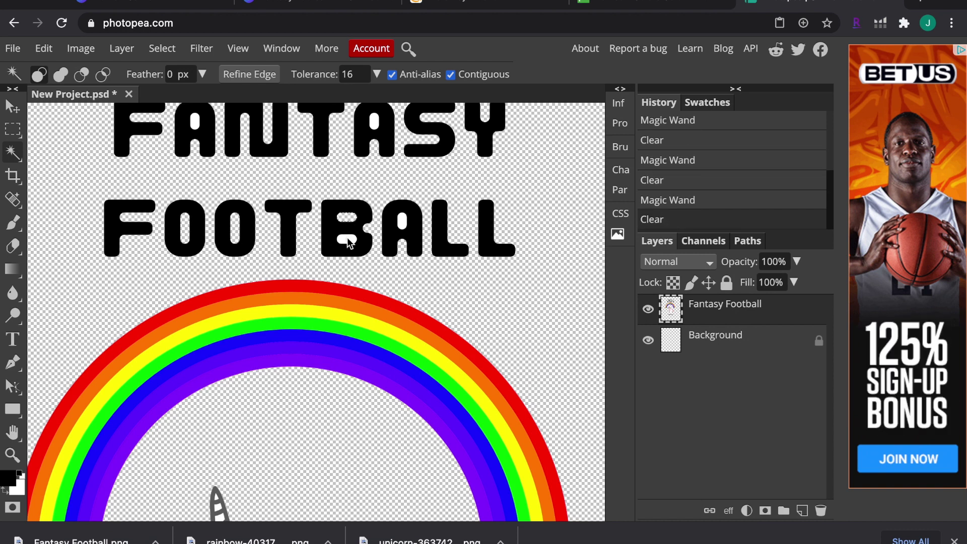
key(Delete)
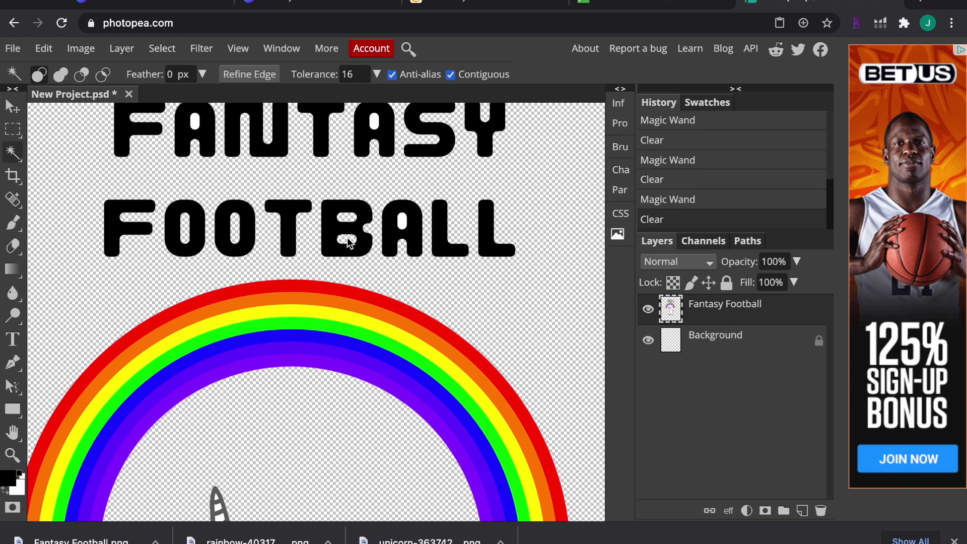
click(404, 224)
key(Delete)
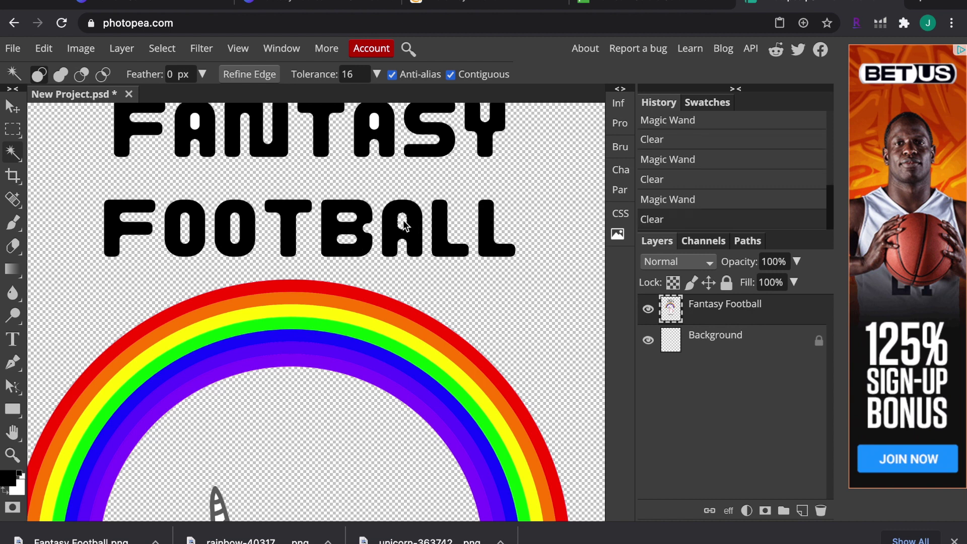
Clear the white areas inside both letters A of the word "Fantasy".
click(375, 123)
key(Delete)
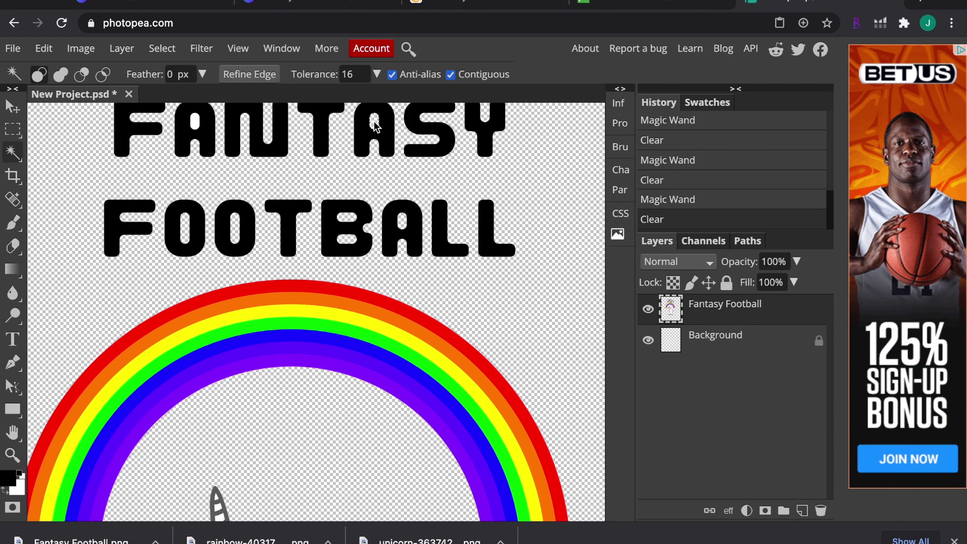
click(195, 124)
key(Delete)
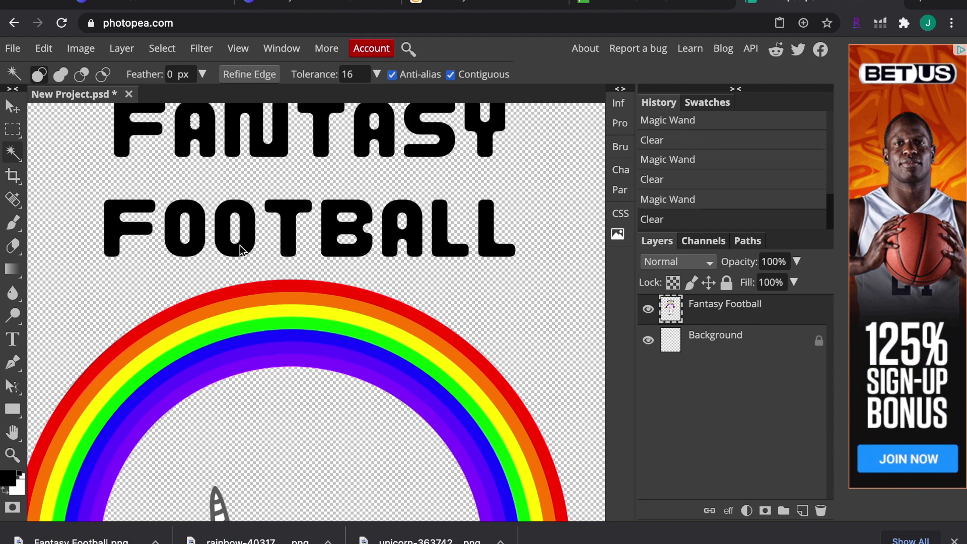
Remove the white fill inside the letters O and R of the "Loser" heading.
scroll(239, 248, down, 8)
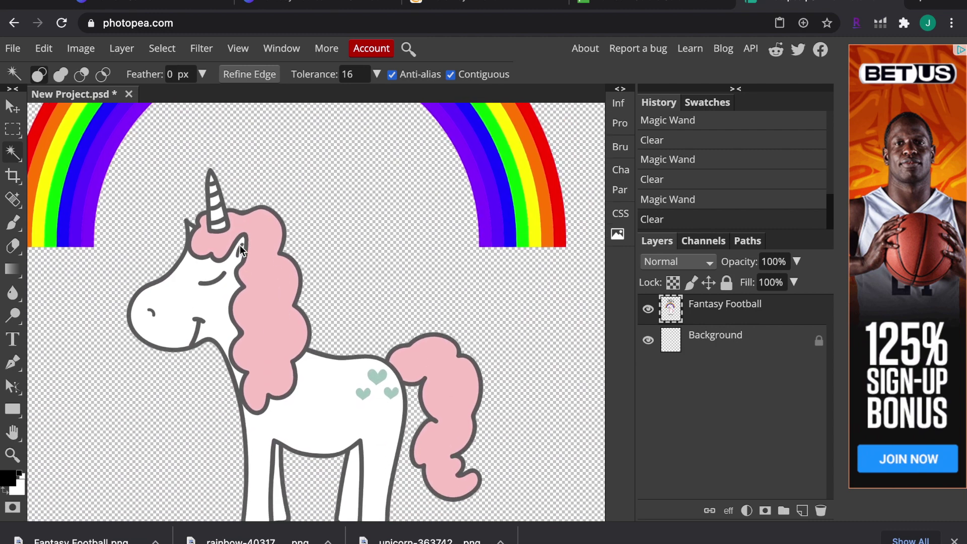
scroll(240, 249, down, 6)
click(245, 298)
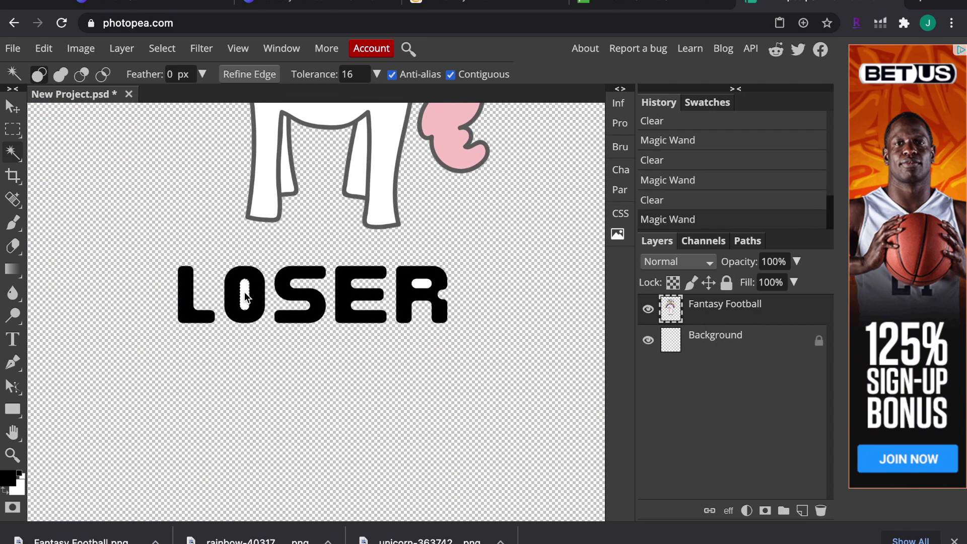
key(Delete)
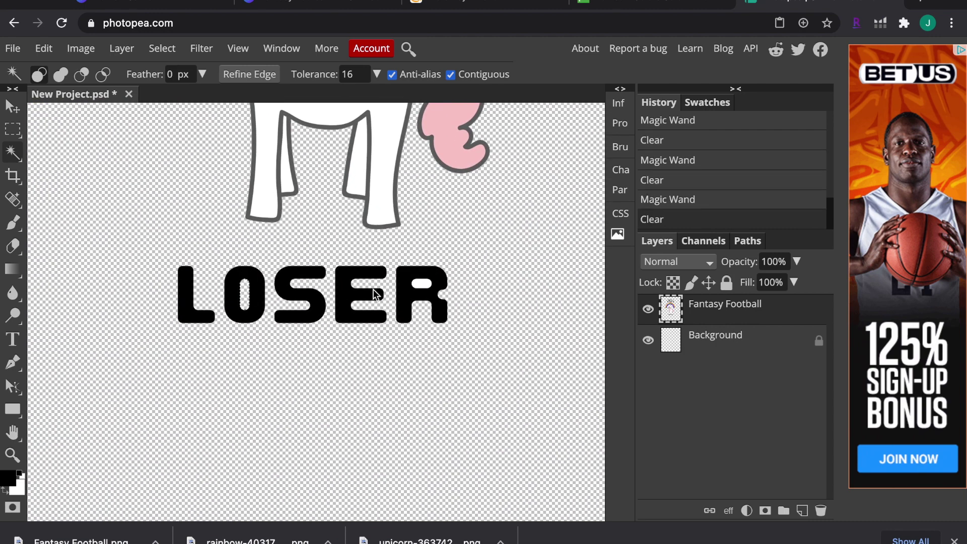
click(424, 288)
key(Delete)
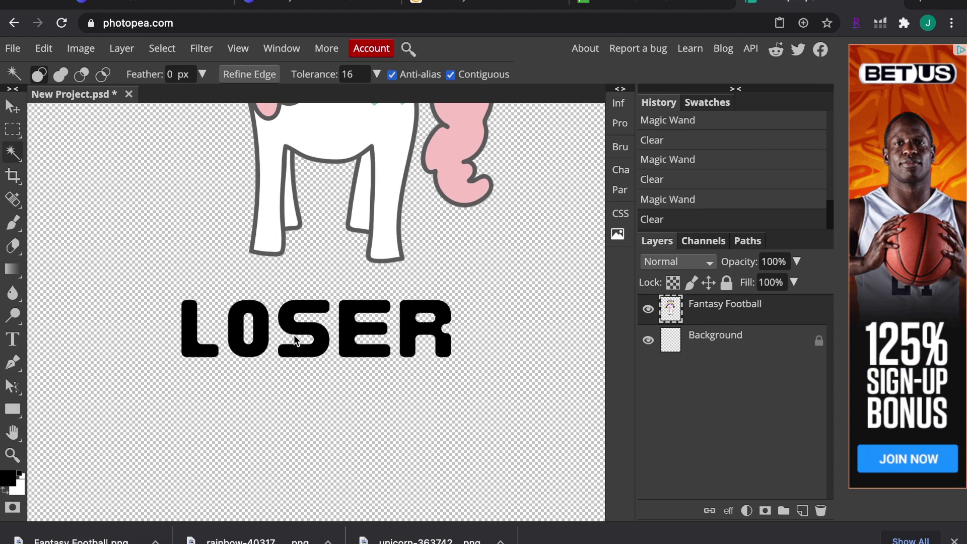
Export the finished transparent design as a PNG at 4500 × 5400 px and 100% quality.
scroll(297, 341, up, 2)
scroll(296, 340, down, 4)
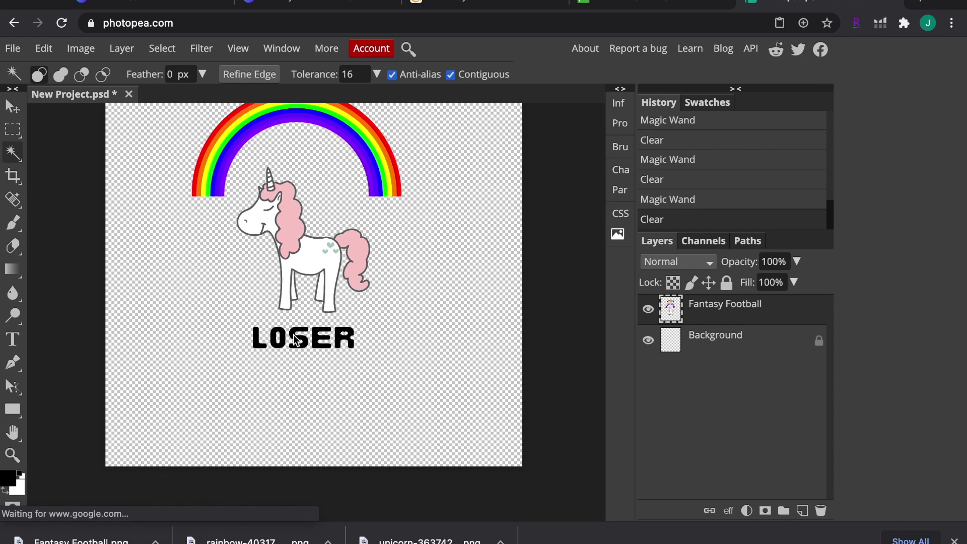
scroll(296, 340, up, 5)
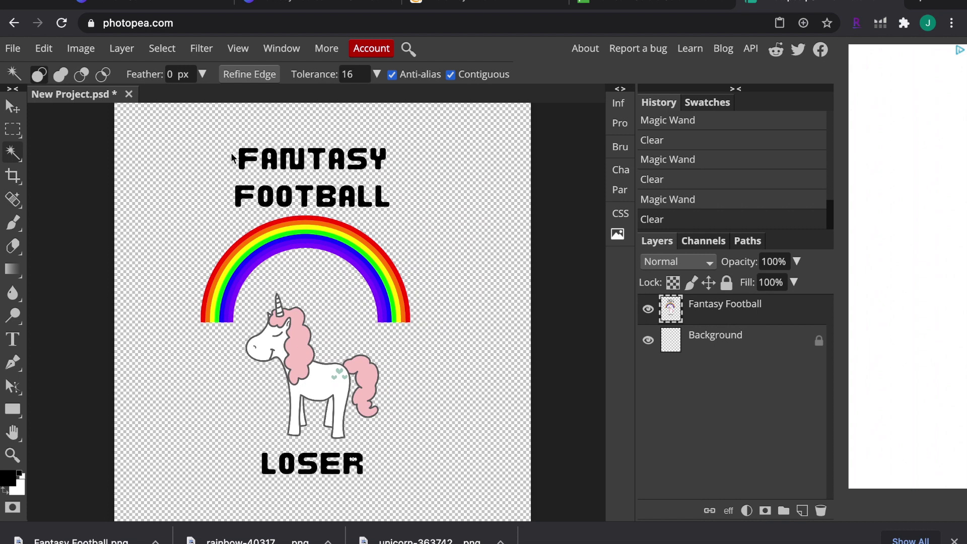
click(13, 49)
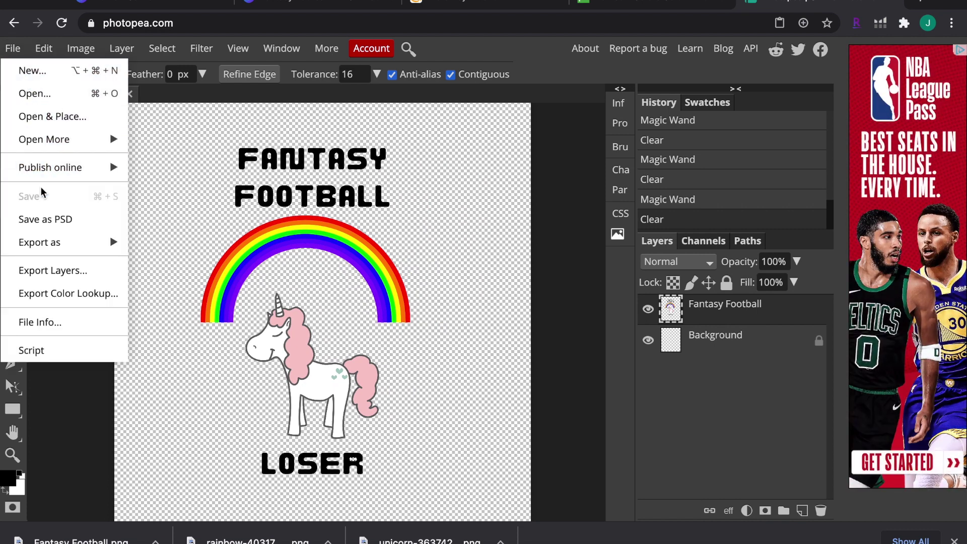
mouse_move(41, 242)
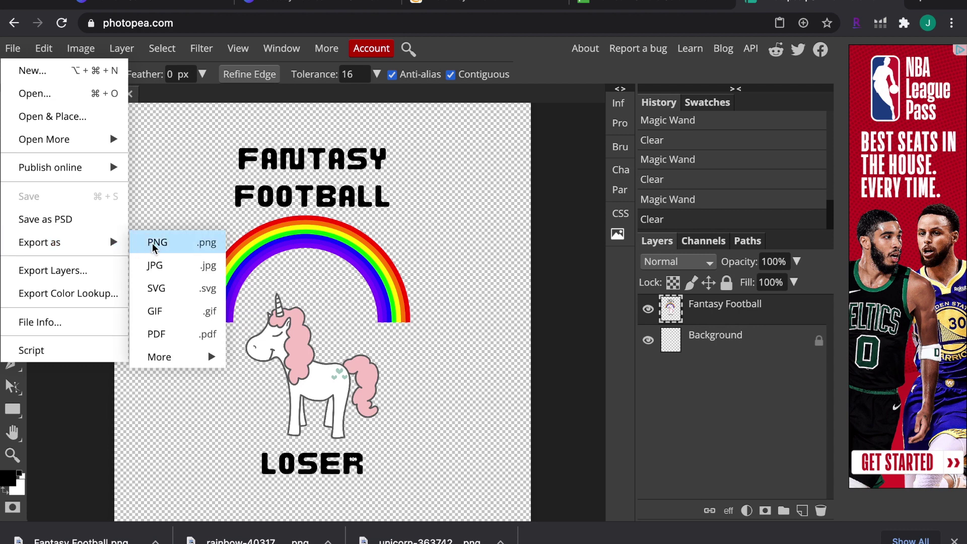
click(154, 245)
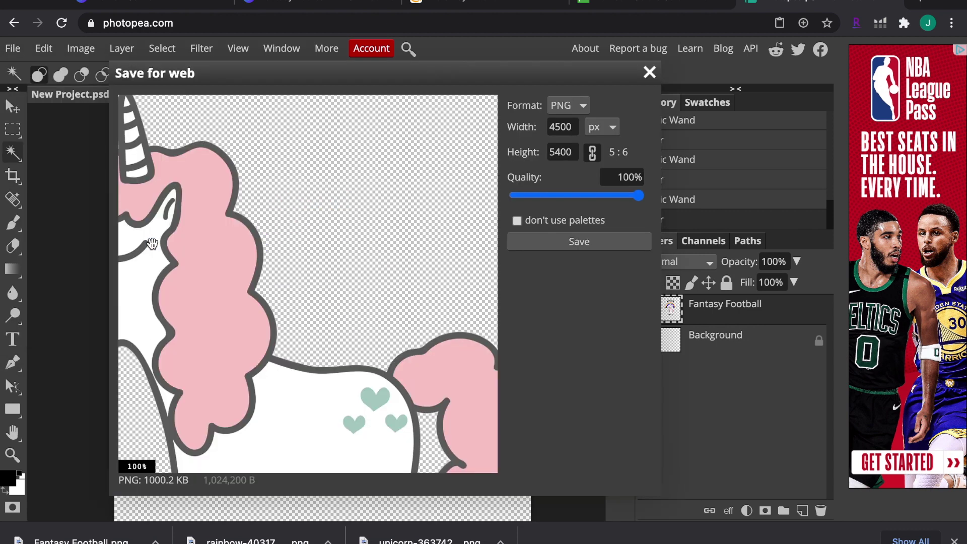
scroll(297, 247, down, 4)
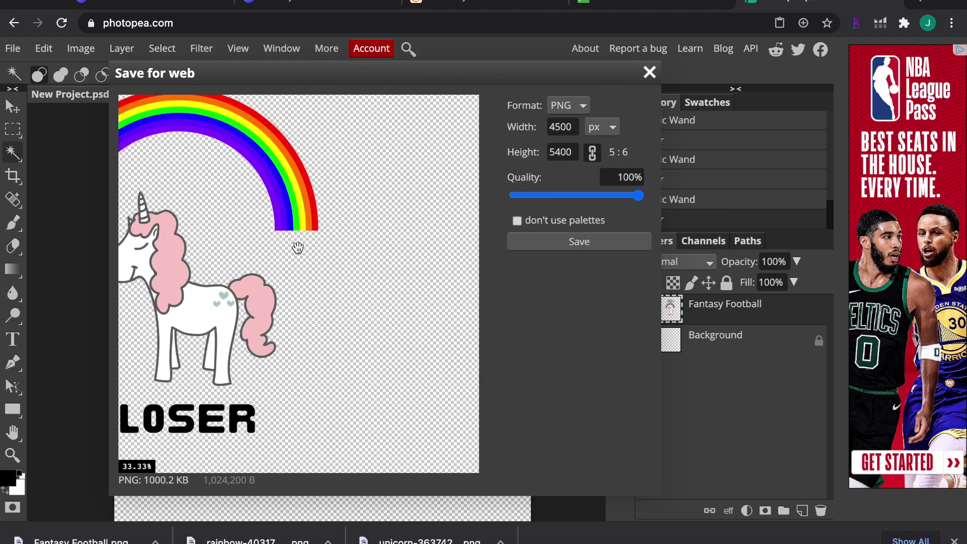
scroll(298, 247, down, 2)
scroll(297, 248, up, 3)
scroll(298, 247, down, 3)
scroll(298, 247, up, 1)
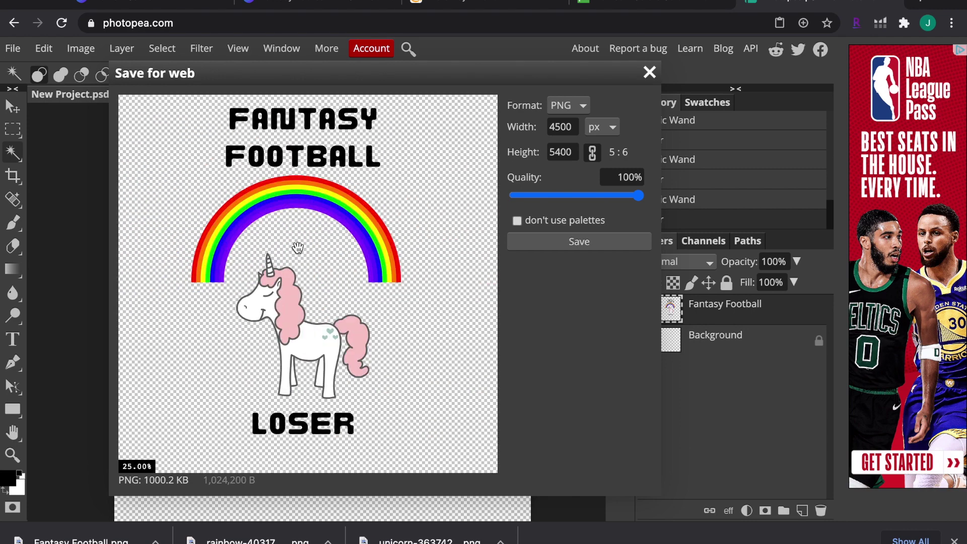
click(568, 242)
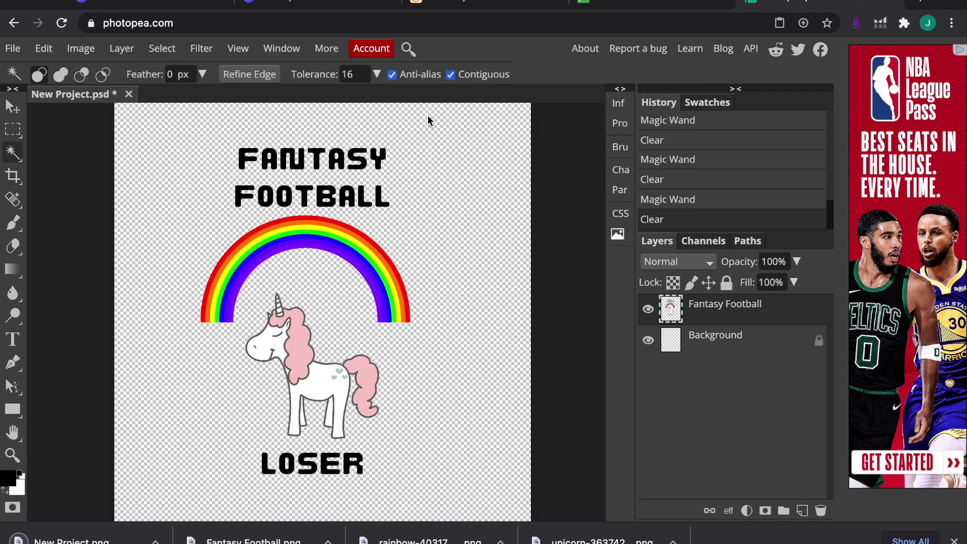
Switch to the Merch by Amazon site and sign in to reach the product creation page.
click(478, 10)
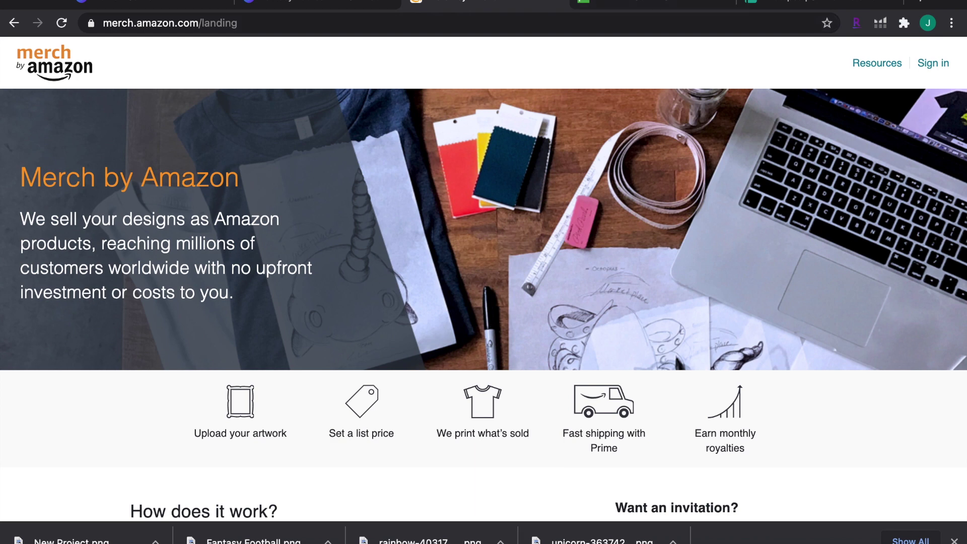
click(938, 65)
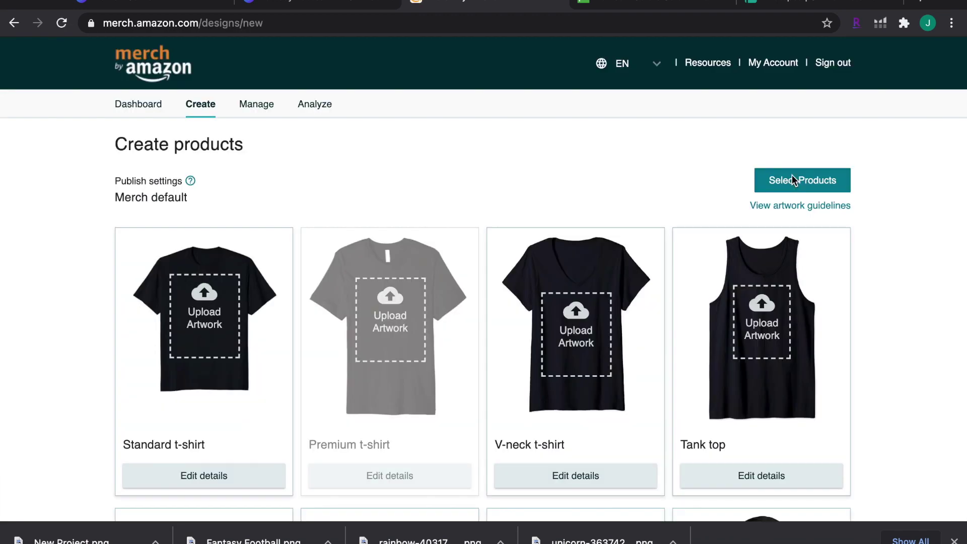
Clear all product and marketplace selections and choose only the Standard t-shirt on .com for publishing.
click(792, 179)
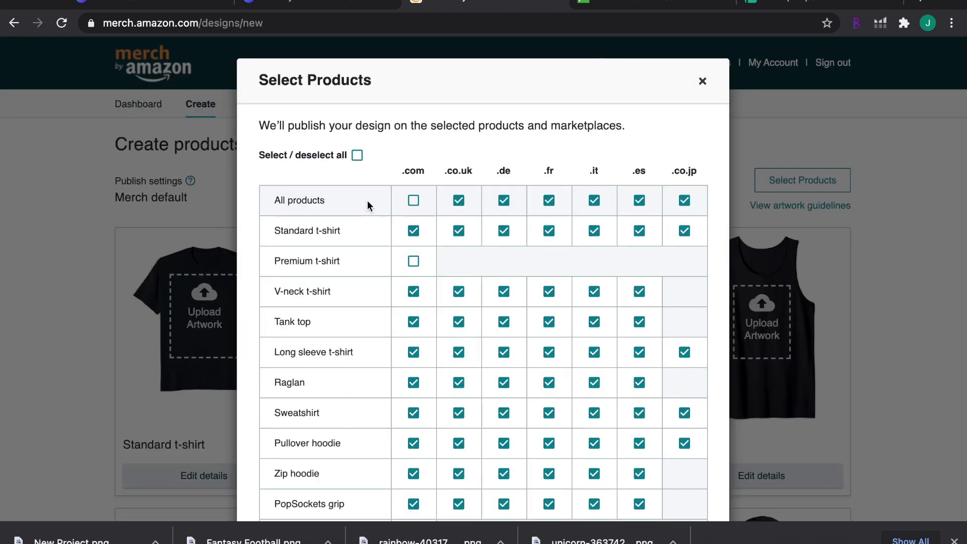
click(356, 156)
click(355, 156)
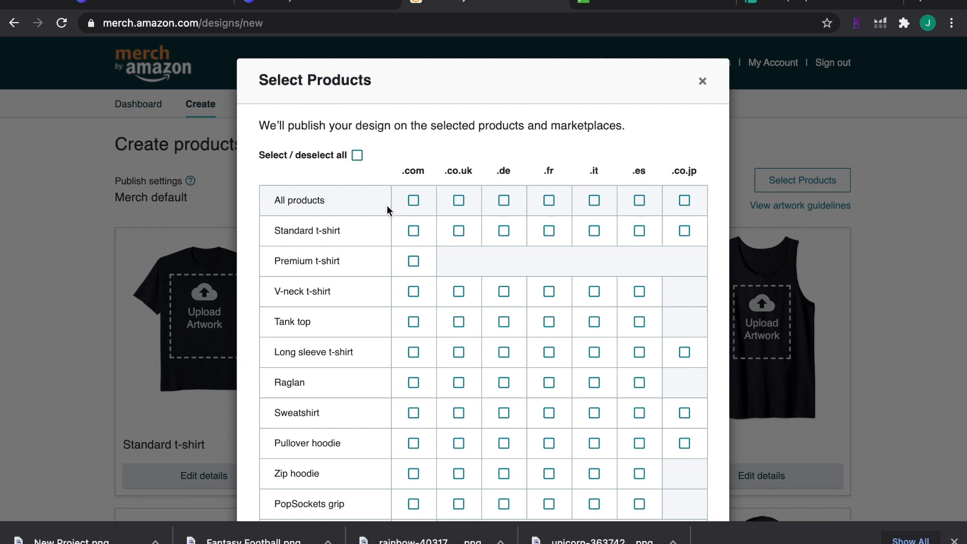
click(413, 230)
scroll(495, 308, down, 4)
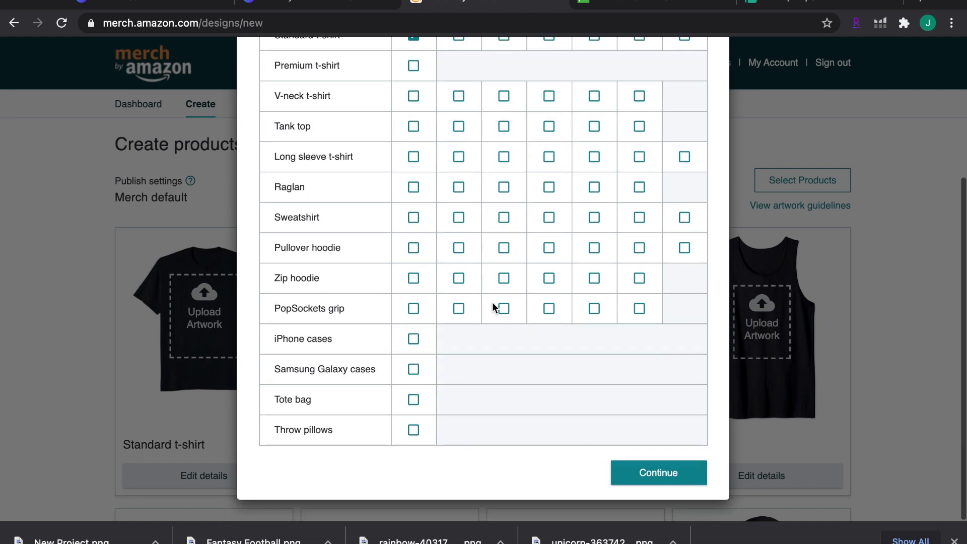
click(643, 474)
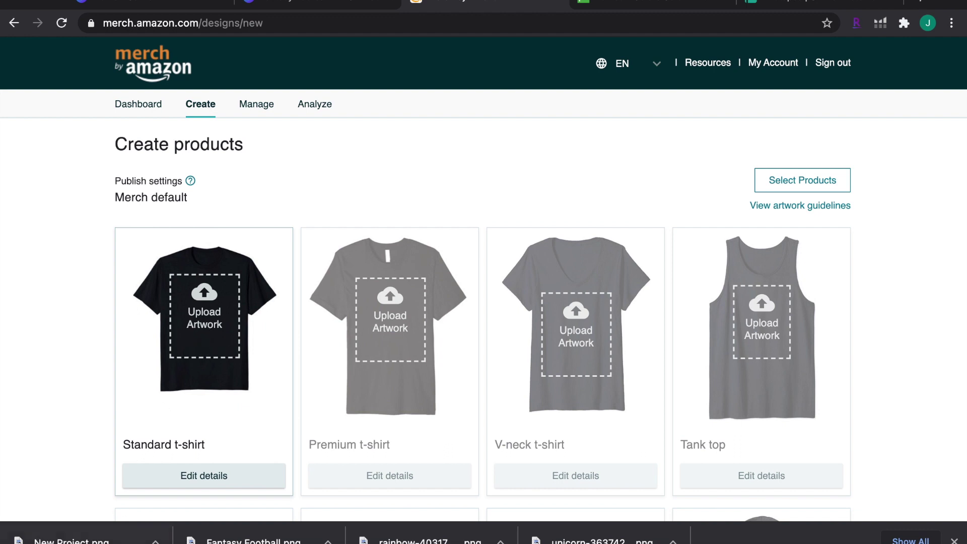
Upload New Project.png as the artwork for the Standard t-shirt and open that product's details.
drag(61, 538, 201, 313)
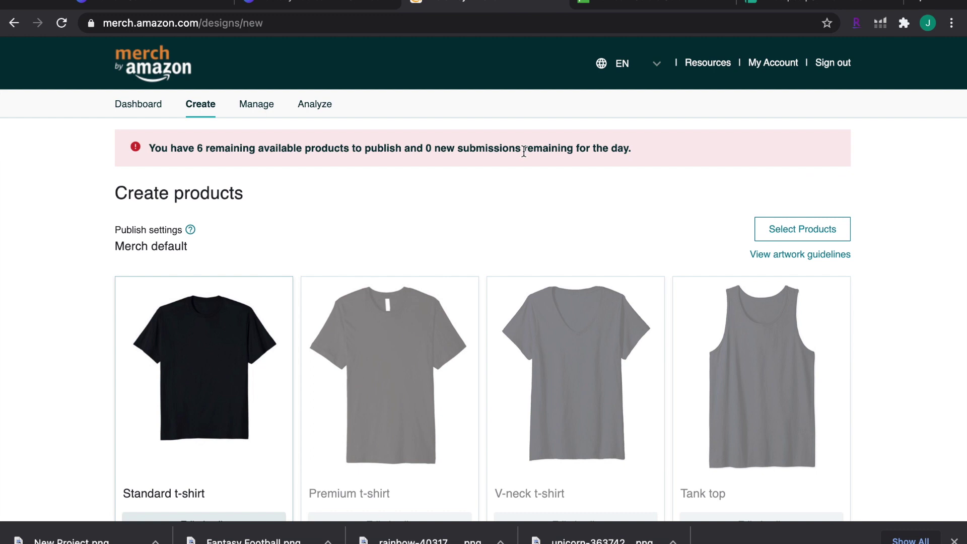
scroll(412, 211, down, 2)
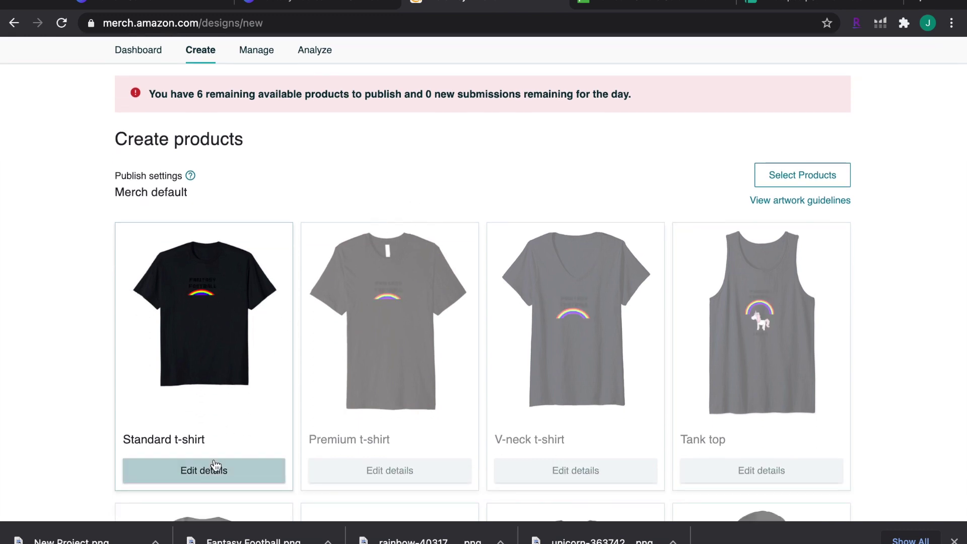
click(215, 471)
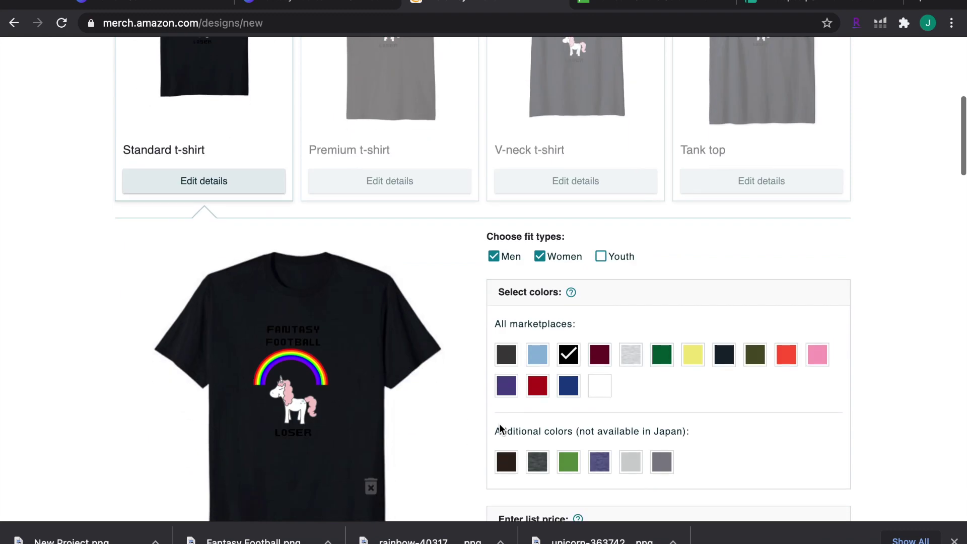
Deselect black for the Standard t-shirt, preview the design on white, and keep pink as the only selected color.
click(569, 358)
click(599, 407)
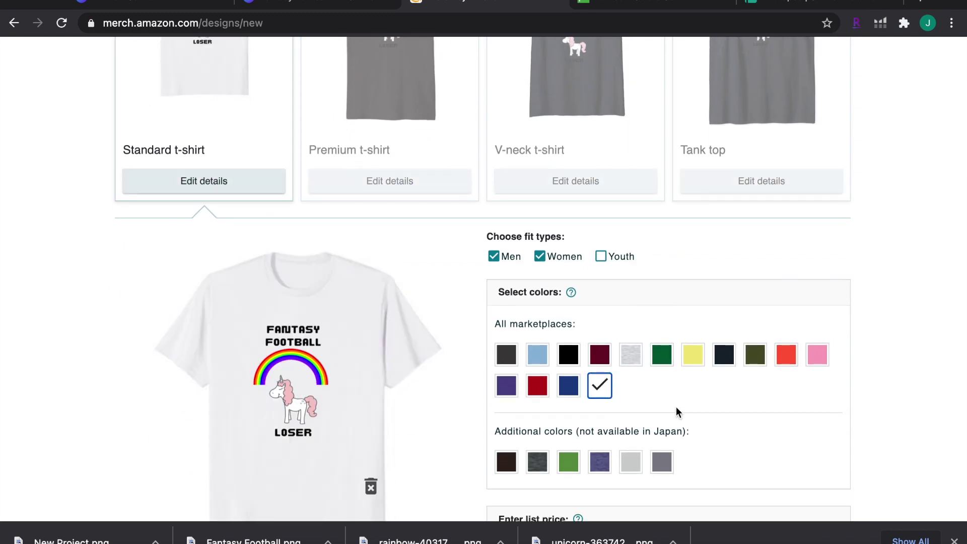
scroll(676, 407, down, 2)
click(817, 269)
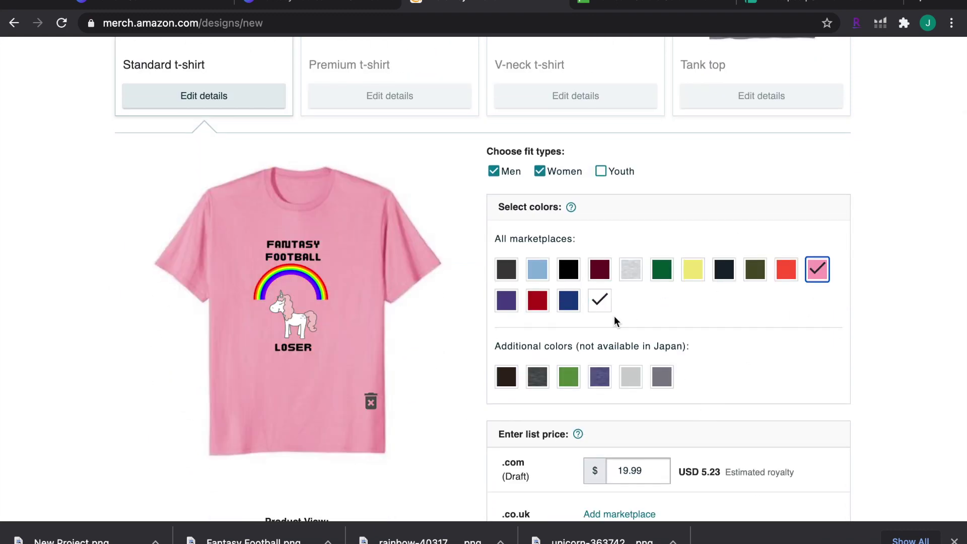
click(599, 302)
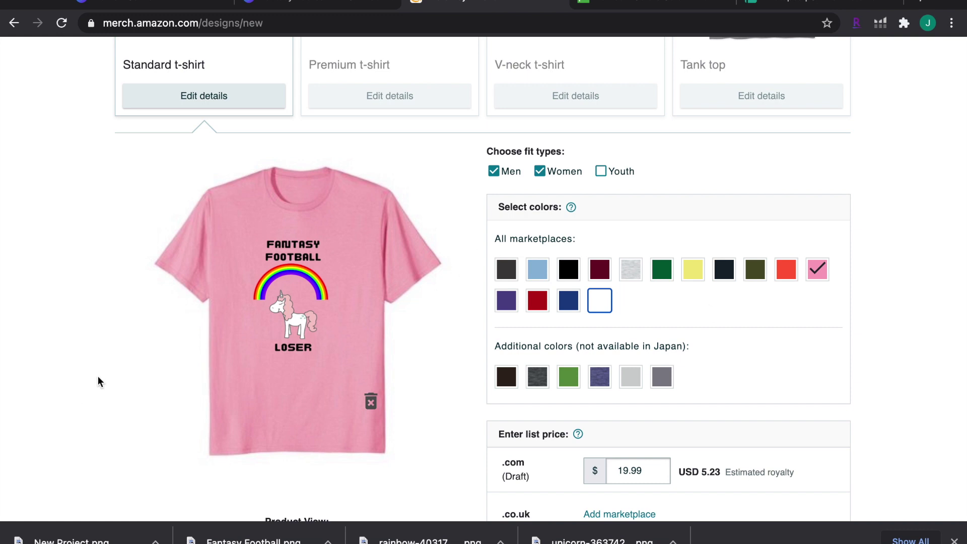
Review the listing form's shirt preview, list price, product details, availability and publishing options.
scroll(98, 376, down, 1)
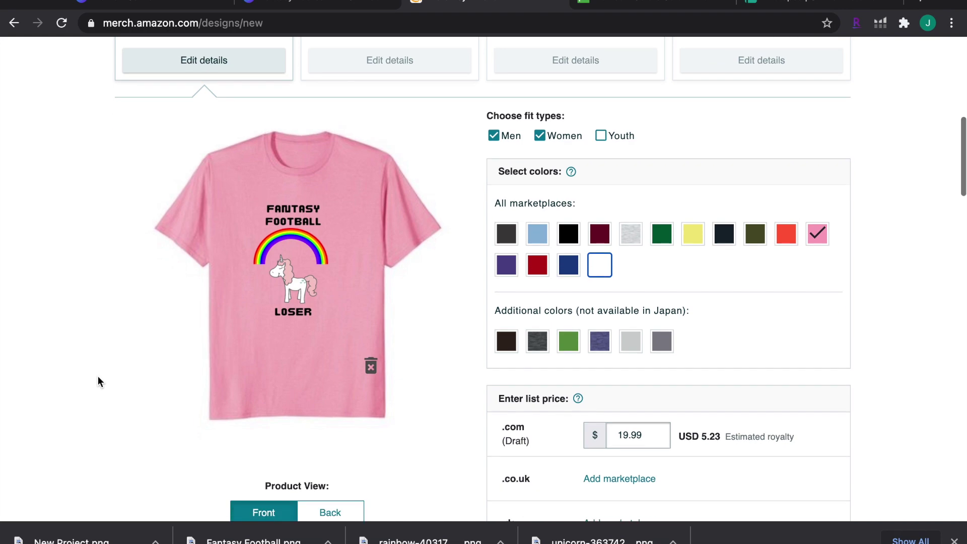
scroll(98, 376, up, 2)
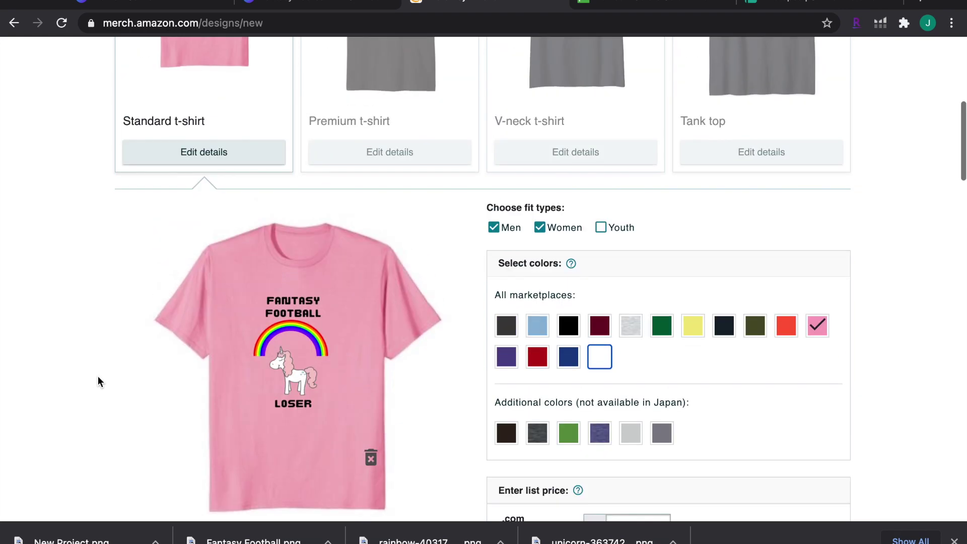
scroll(98, 376, down, 1)
scroll(98, 376, down, 20)
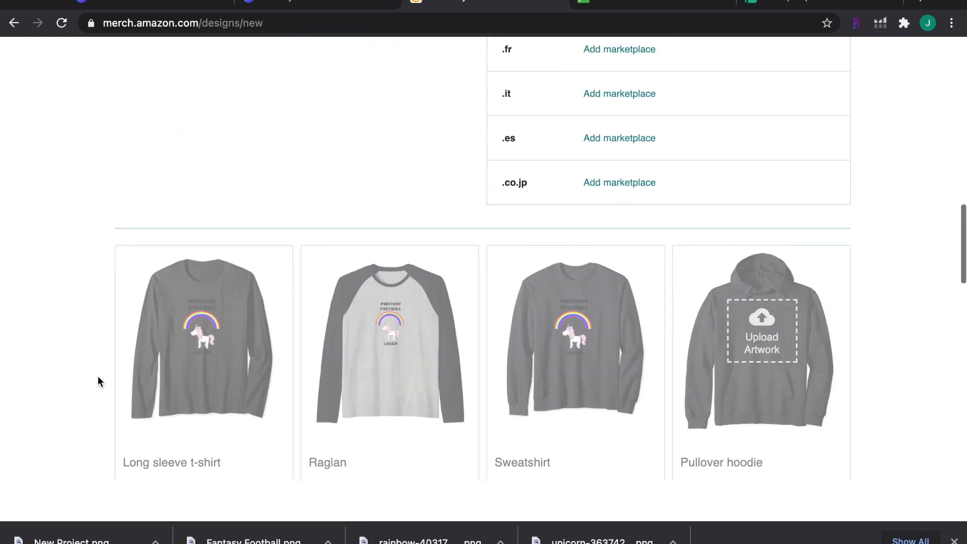
scroll(98, 376, down, 5)
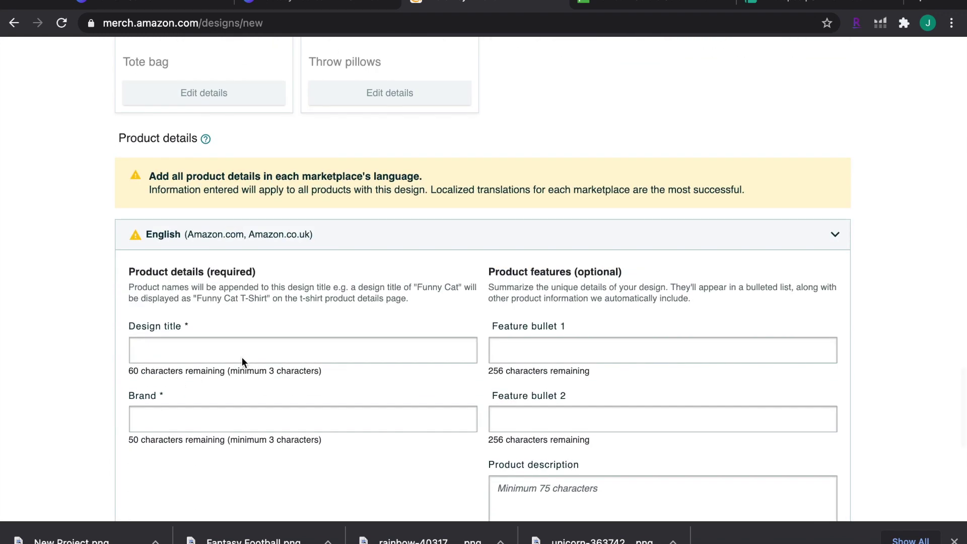
scroll(619, 401, down, 3)
scroll(548, 407, down, 6)
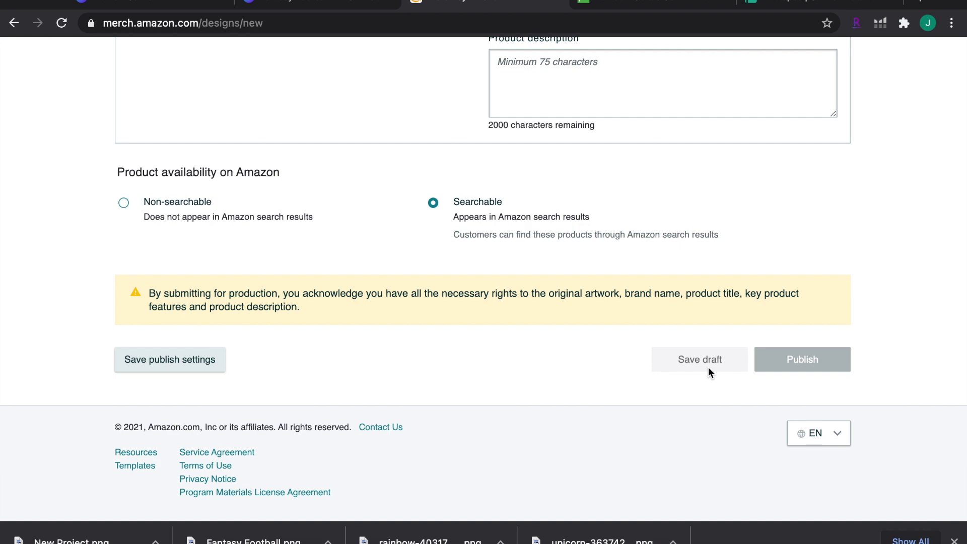
scroll(495, 356, up, 20)
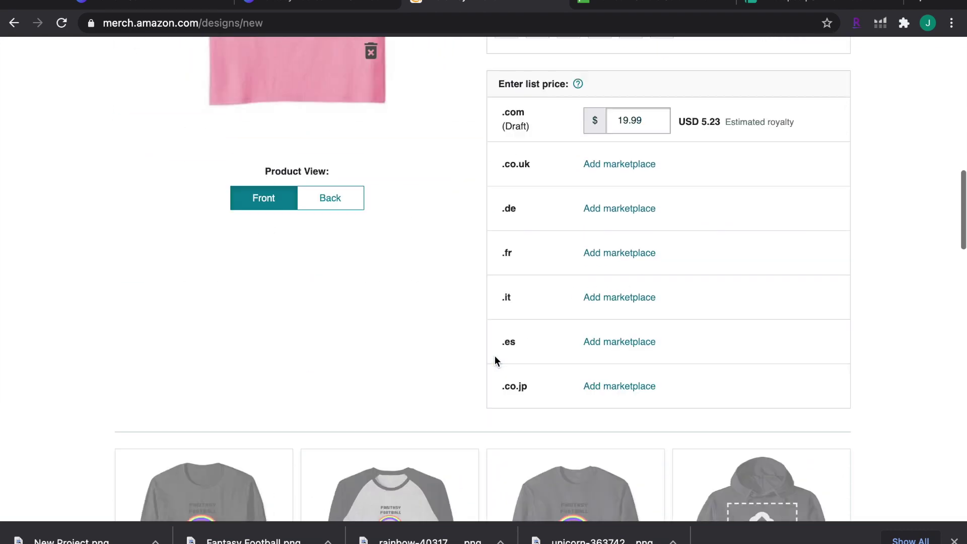
scroll(495, 355, up, 12)
scroll(494, 355, down, 5)
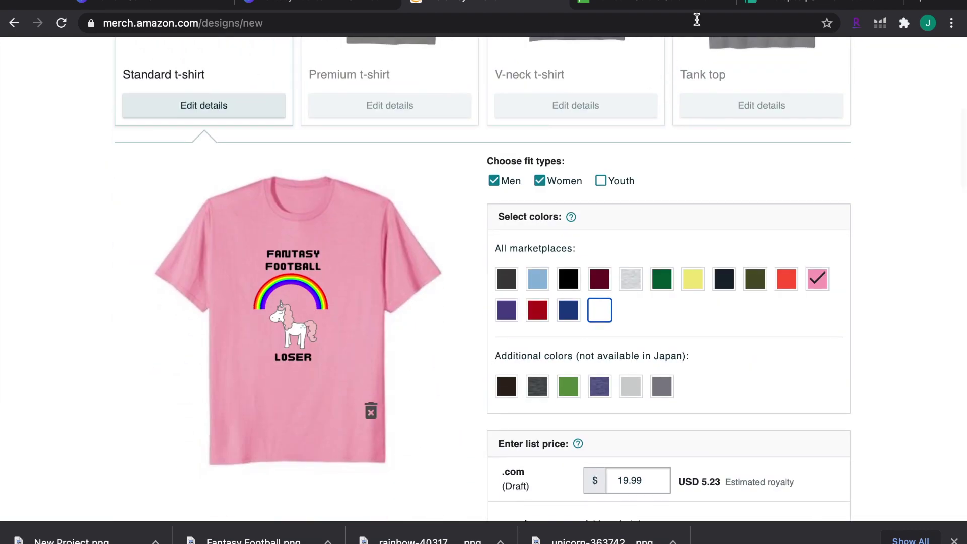